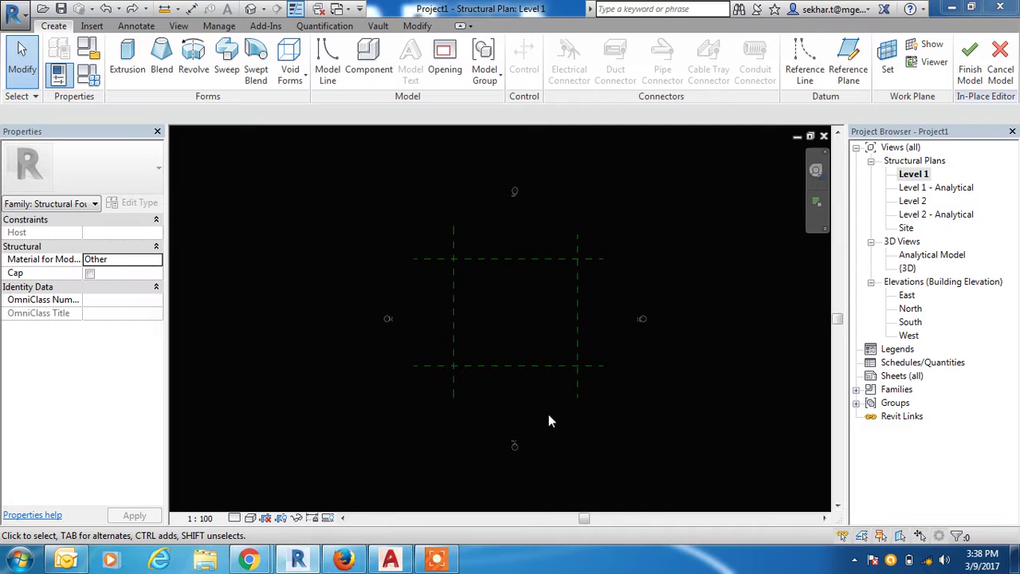
Step: Draw a vertical and a horizontal reference plane through the centre of the pad's plane grid
mouse_move(611, 407)
mouse_down()
mouse_move(505, 380)
mouse_move(512, 387)
mouse_up()
key(r)
key(p)
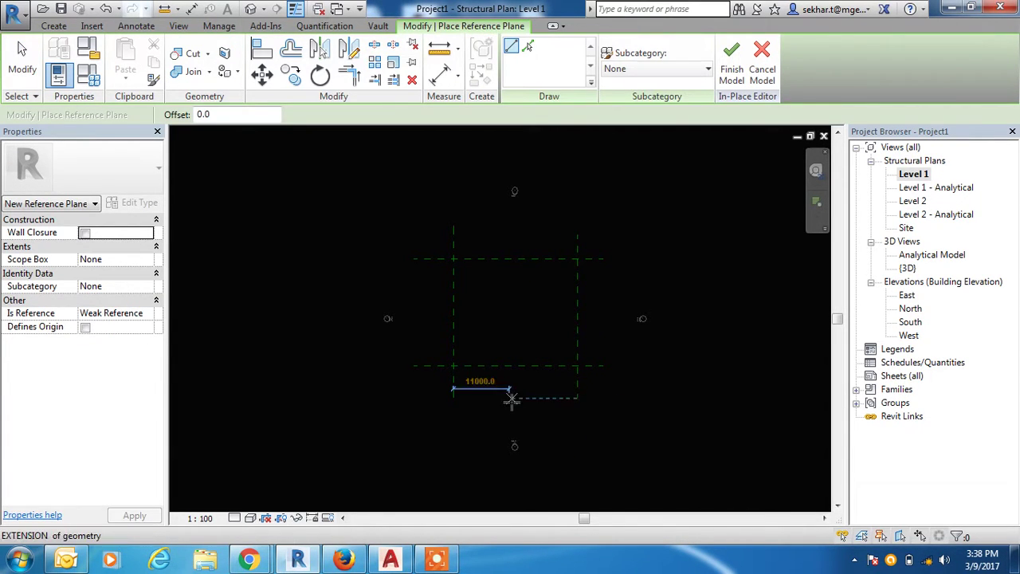
click(511, 399)
click(510, 222)
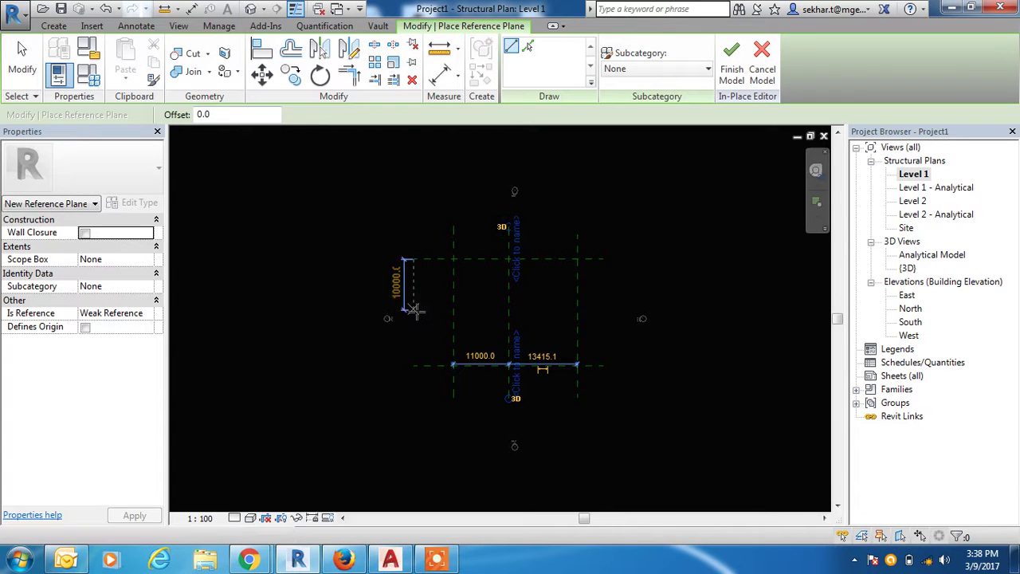
click(388, 318)
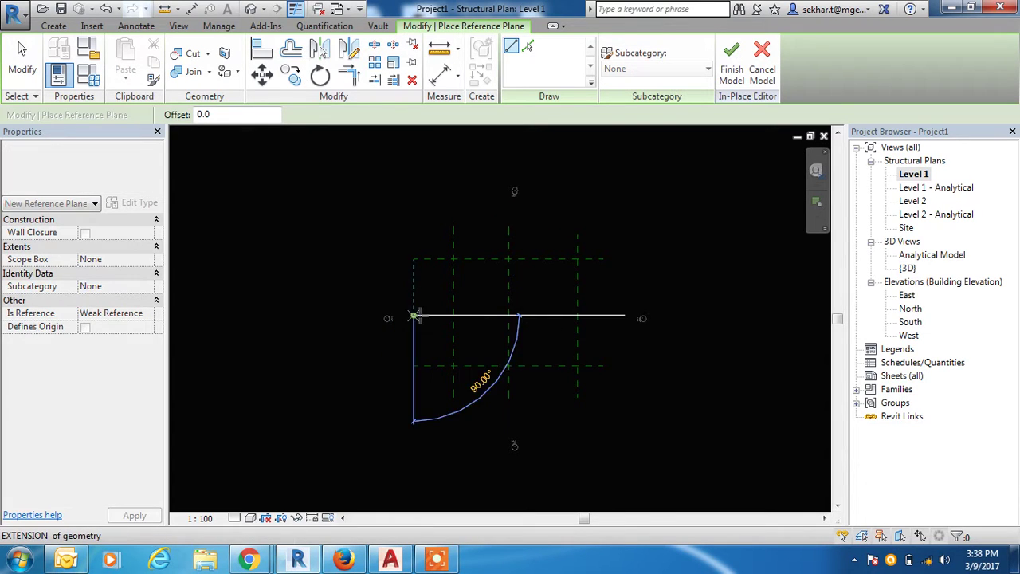
click(608, 315)
key(Escape)
key(Escape)
Step: Select the two new centre planes and start a measurement from their intersection, then cancel
drag(554, 333, 502, 304)
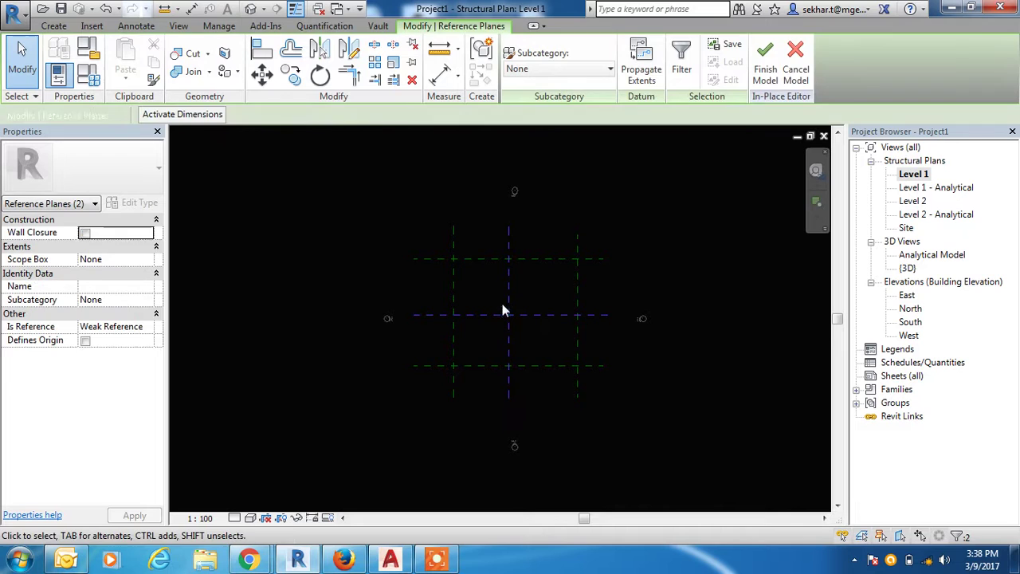
click(441, 75)
click(508, 315)
key(Escape)
key(Escape)
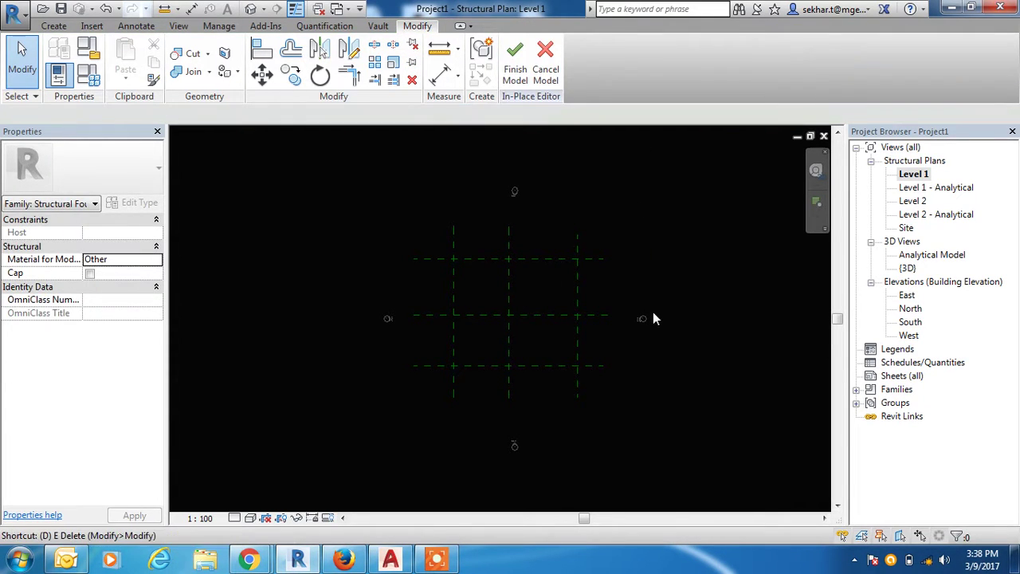
Step: Dimension the left, middle and right vertical planes with one aligned dimension string
key(d)
key(i)
click(453, 246)
click(508, 241)
click(578, 245)
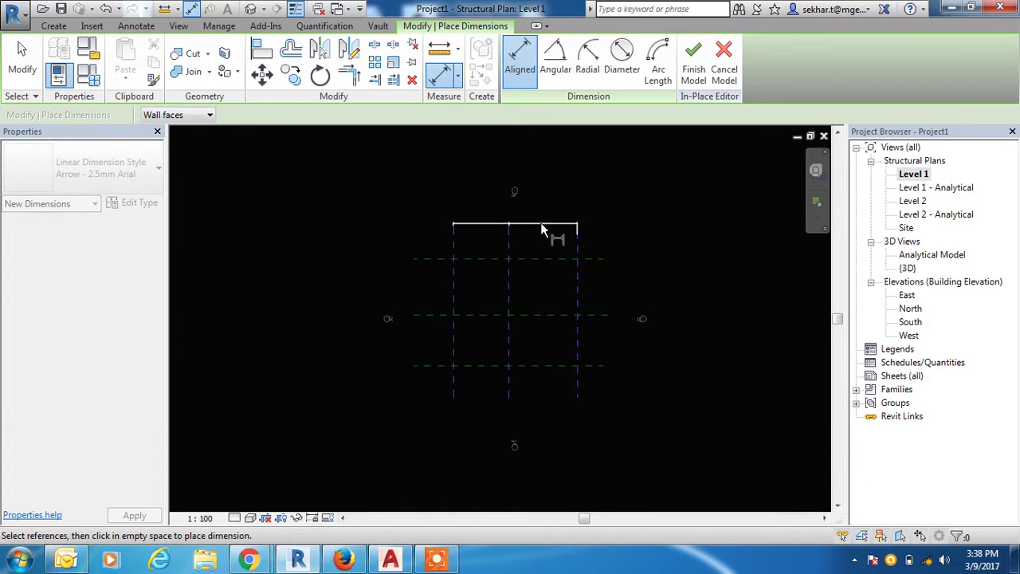
Step: Place that string above the grid, then dimension the top, middle and bottom planes at the right
click(540, 224)
click(594, 259)
click(601, 315)
click(602, 366)
click(624, 343)
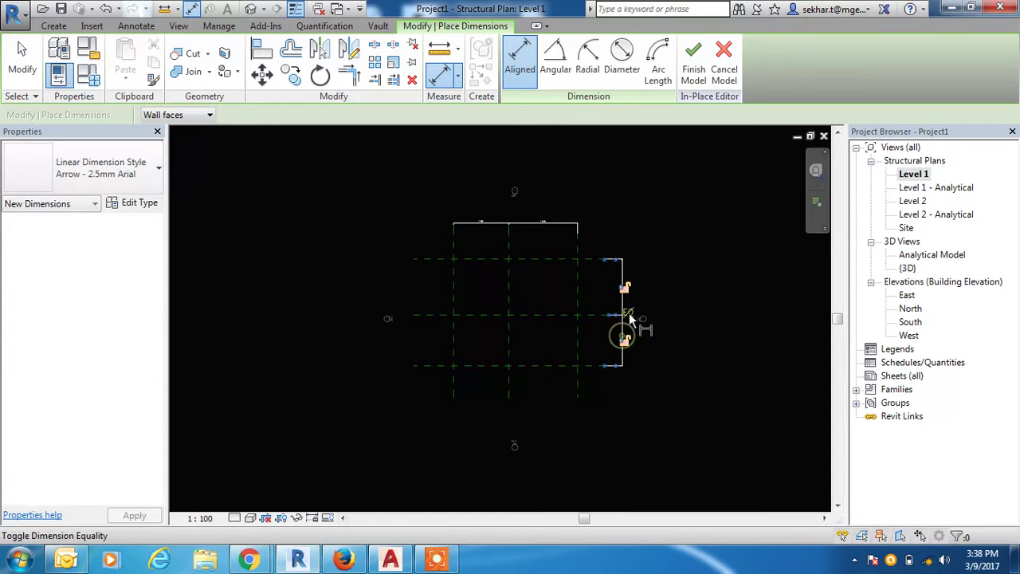
key(Escape)
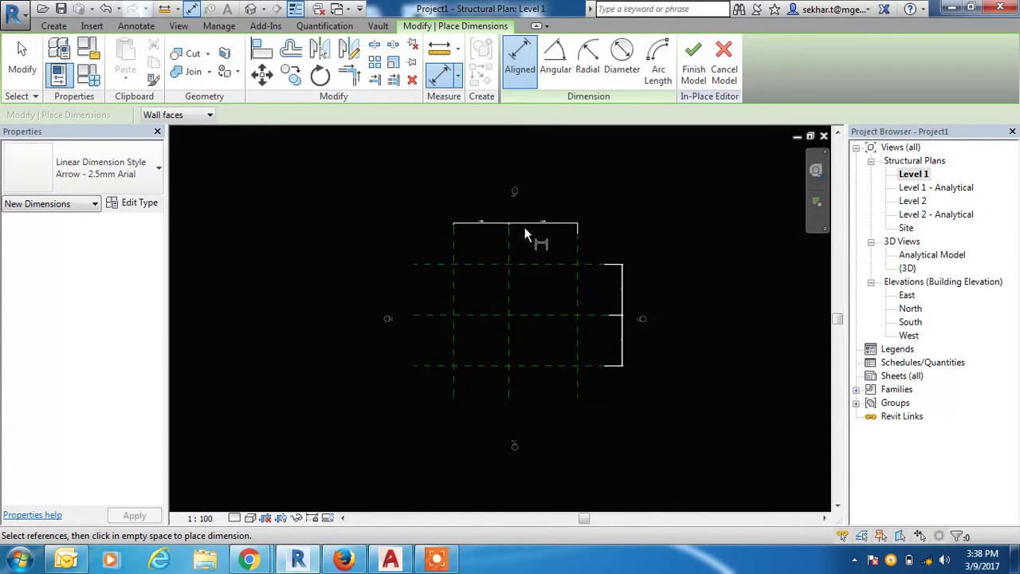
key(Escape)
Step: Toggle EQ on both dimension strings so the centre planes stay centred
click(530, 227)
click(529, 225)
click(515, 217)
click(649, 193)
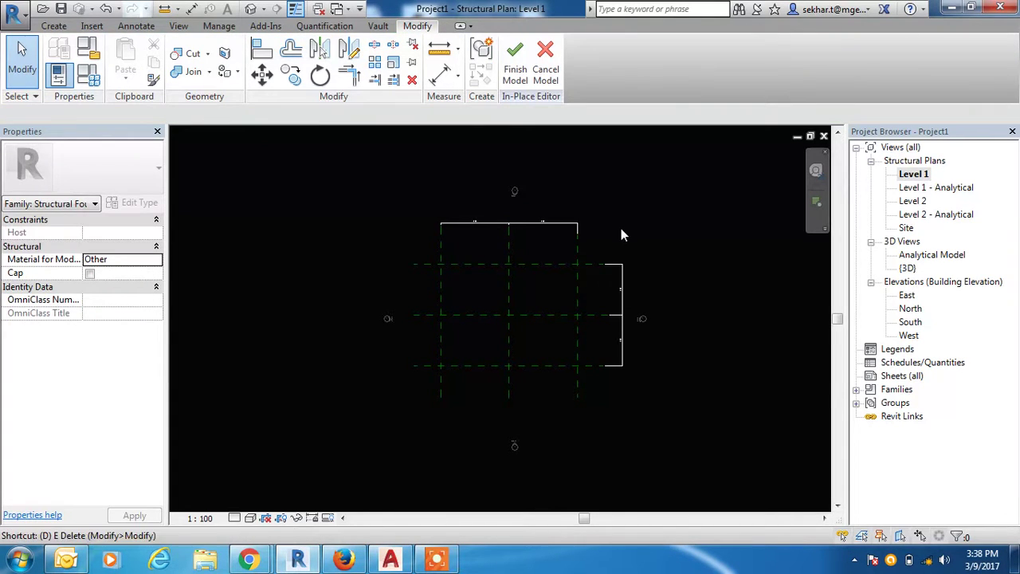
Step: Add overall dimensions spanning the outer planes on the left and along the bottom
key(d)
key(i)
click(430, 269)
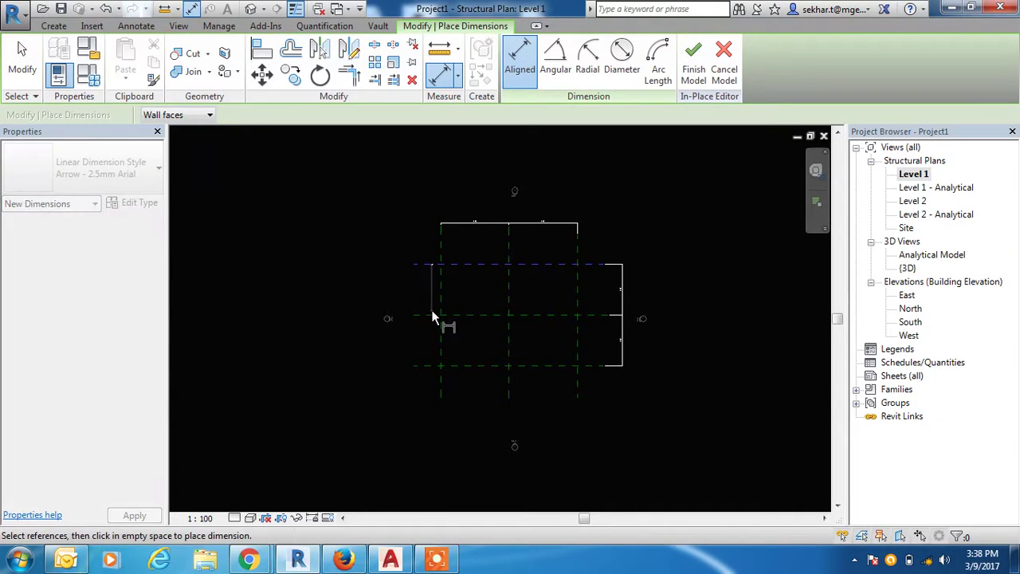
click(408, 355)
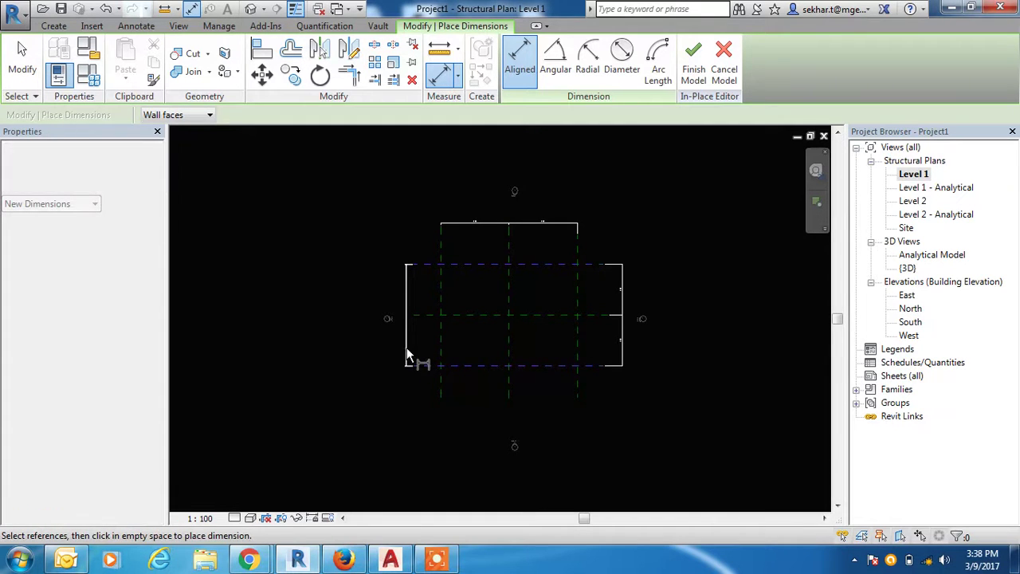
click(440, 387)
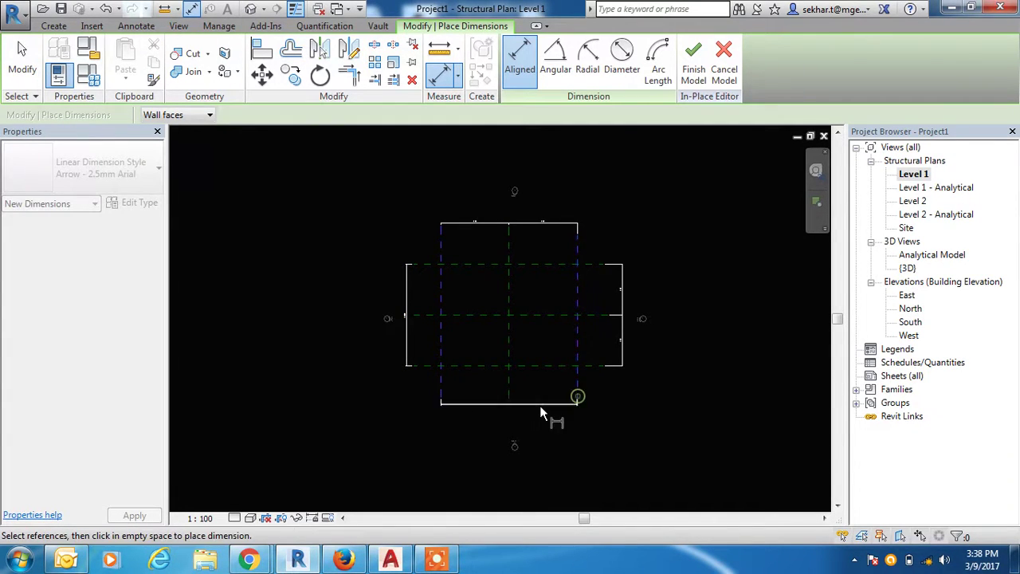
key(Escape)
key(Escape)
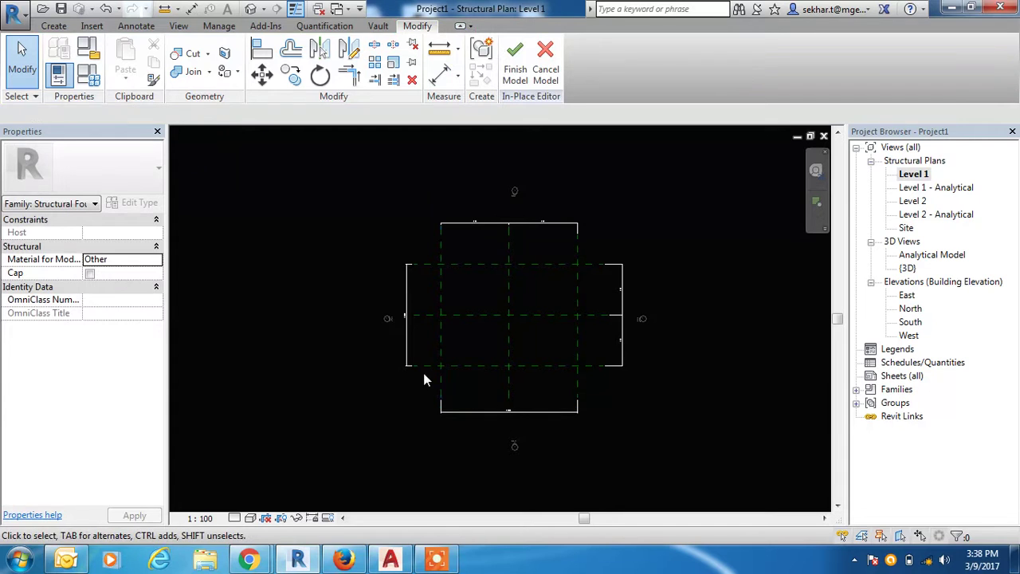
Step: Label the left overall dimension with the Length parameter (20000)
click(409, 356)
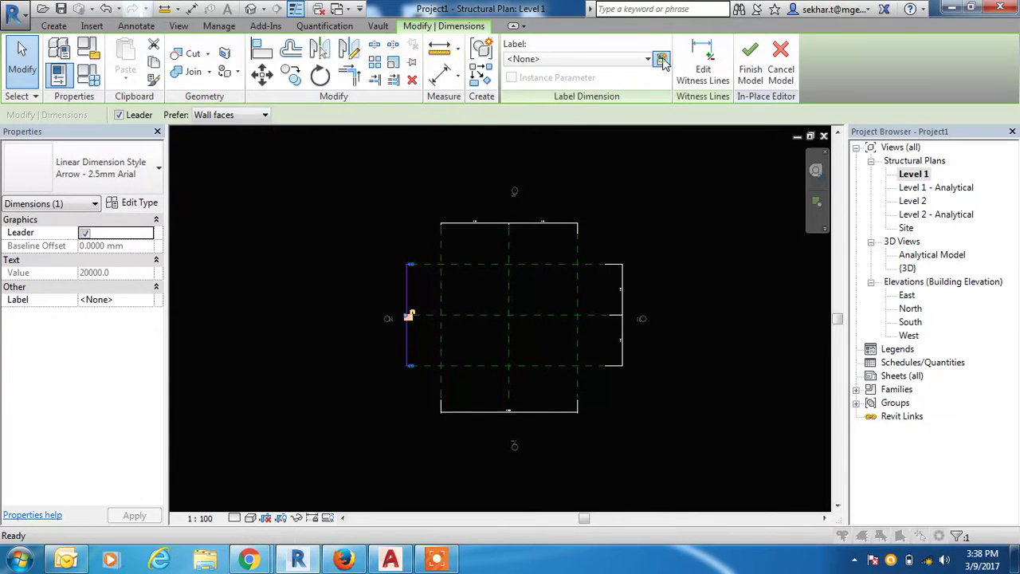
click(661, 63)
key(Escape)
click(648, 59)
click(563, 130)
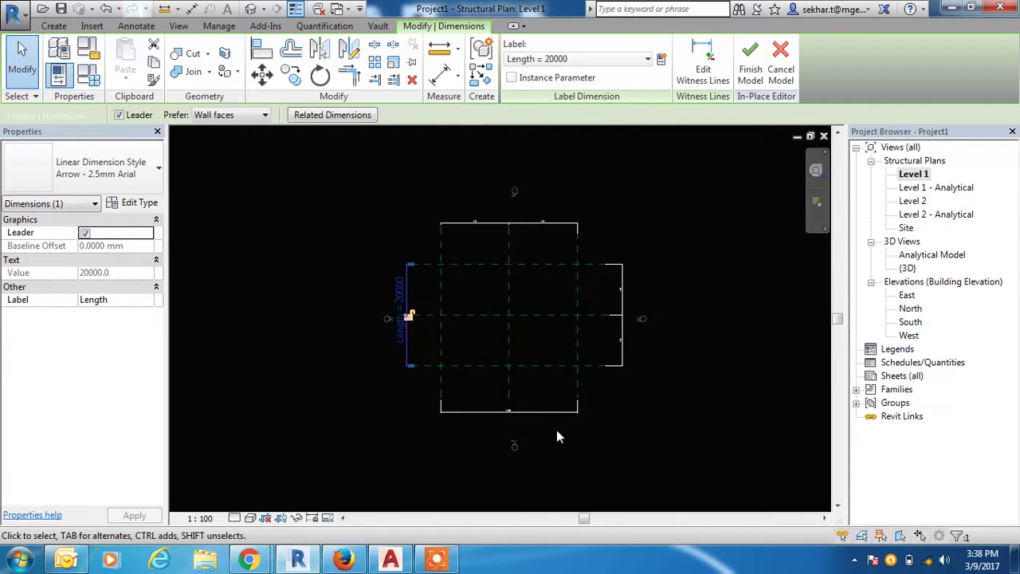
Step: Label the bottom overall dimension with the Width parameter (26830)
click(557, 412)
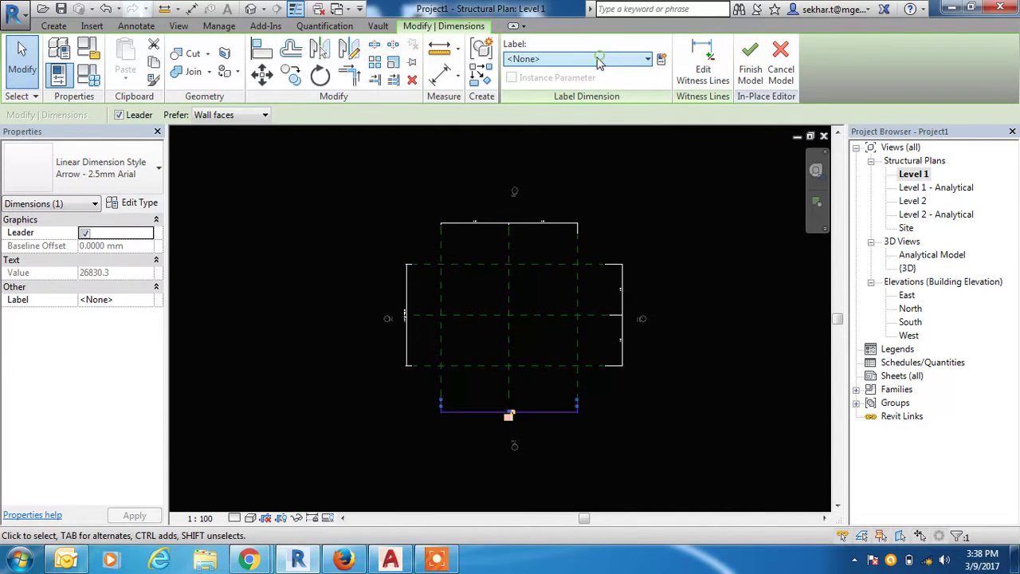
click(600, 62)
click(556, 146)
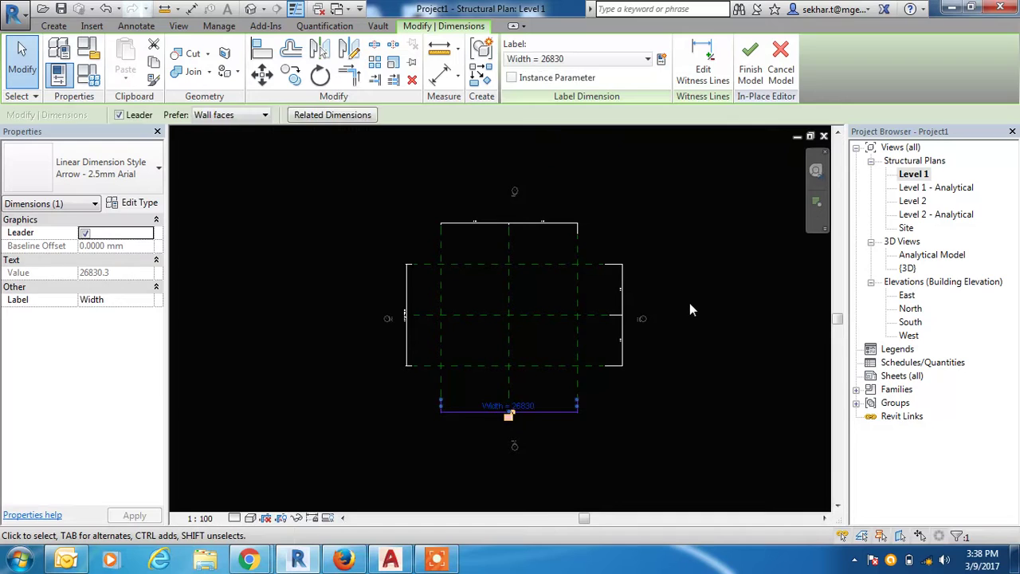
click(690, 305)
scroll(469, 334, up, 1)
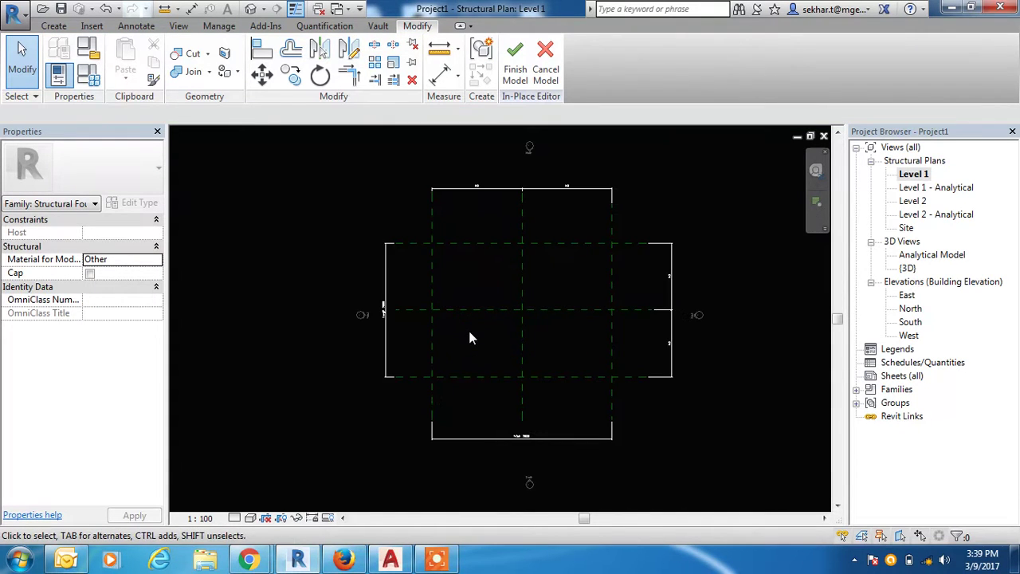
middle_drag(558, 321, 553, 342)
Step: Start a solid extrusion and sketch a rectangle between the outer reference plane intersections
click(54, 26)
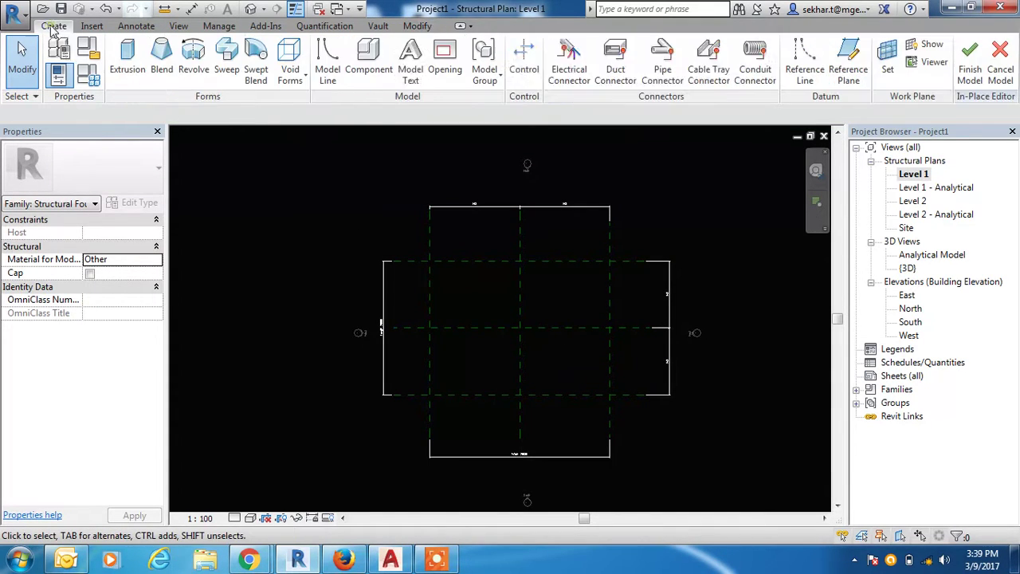
click(132, 61)
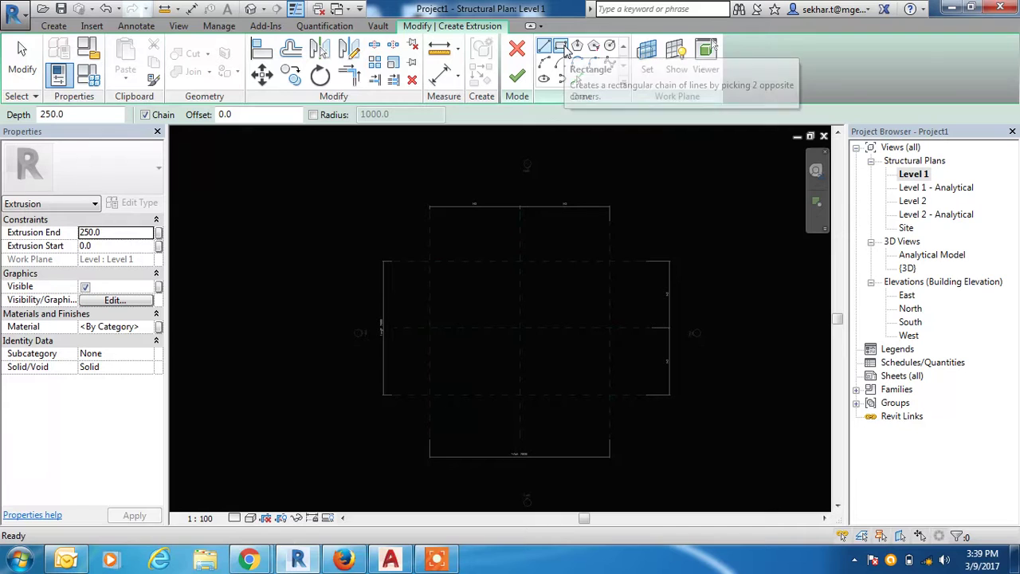
click(562, 47)
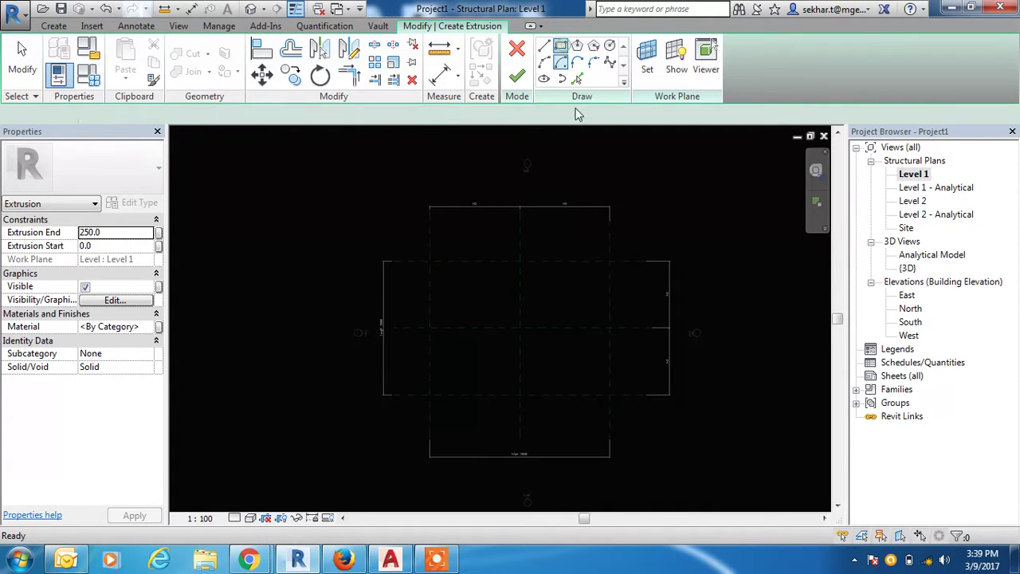
click(430, 260)
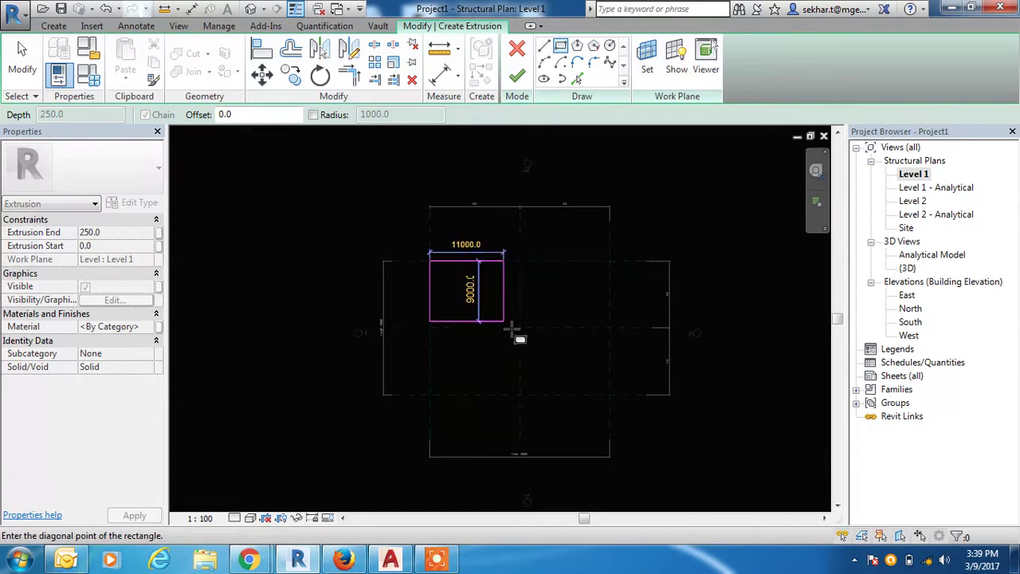
click(609, 395)
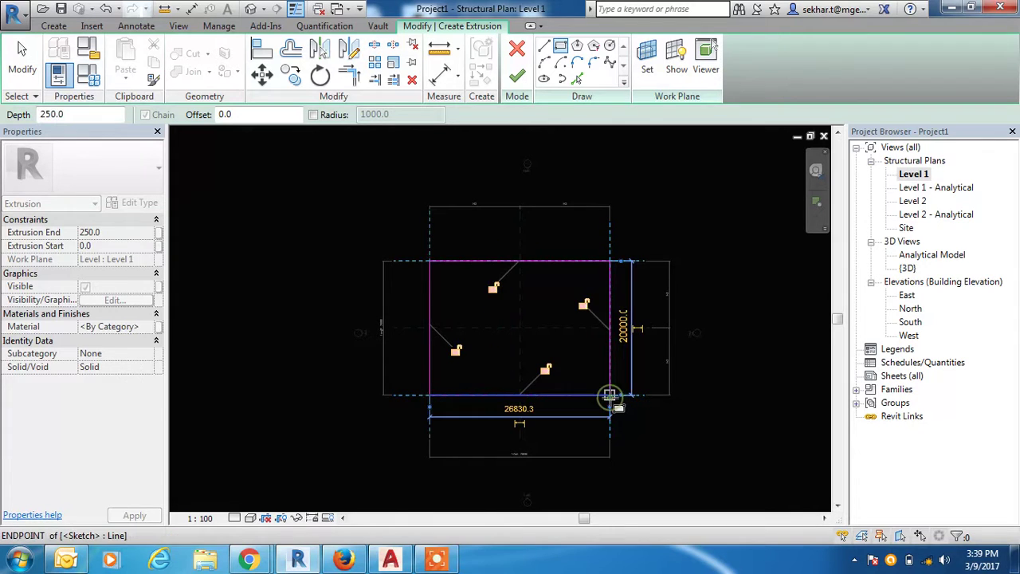
Step: Lock all four rectangle edges to their planes, finish the extrusion, and view the North elevation
click(494, 289)
click(584, 304)
click(545, 368)
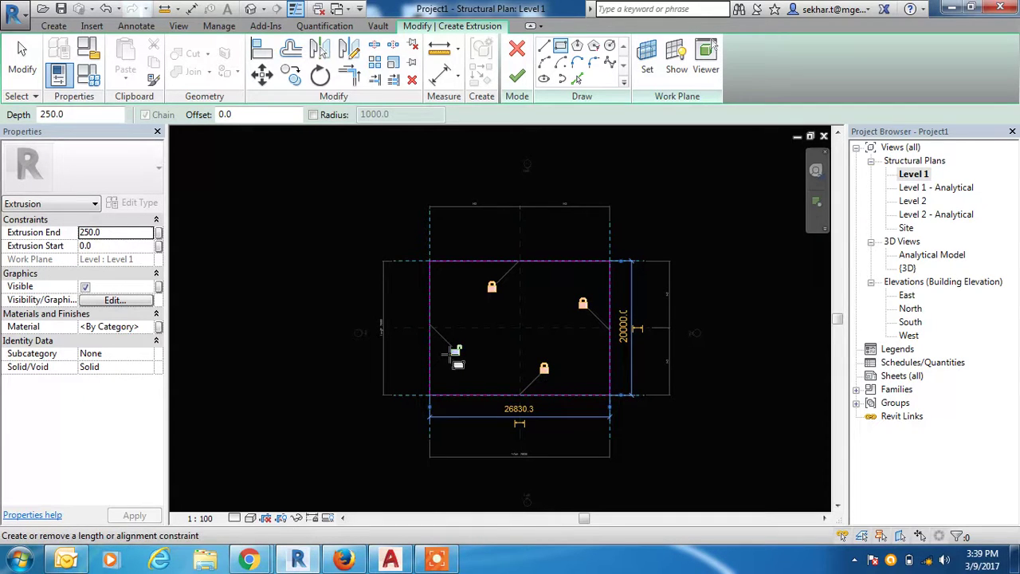
click(455, 351)
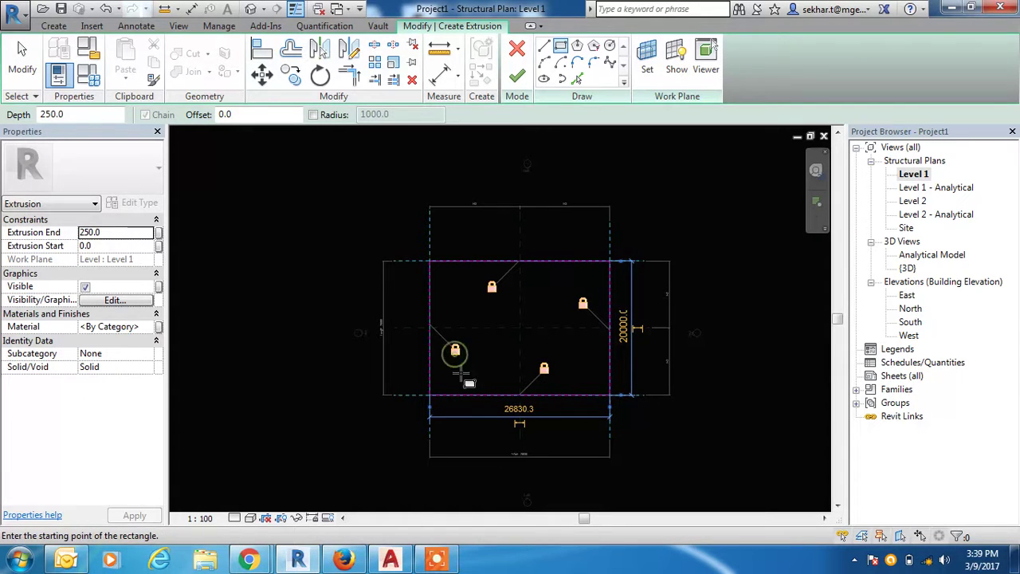
click(517, 78)
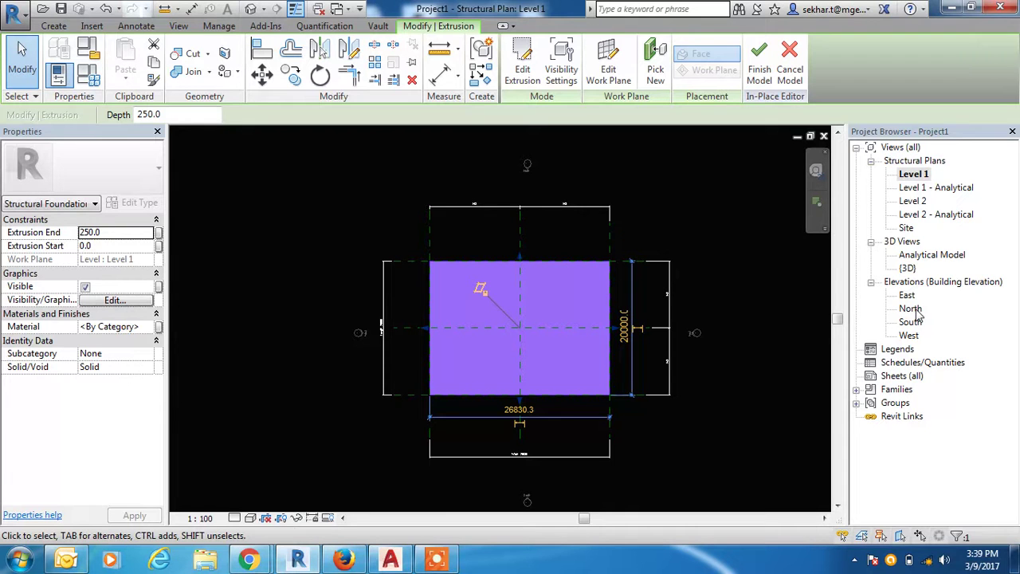
double_click(912, 309)
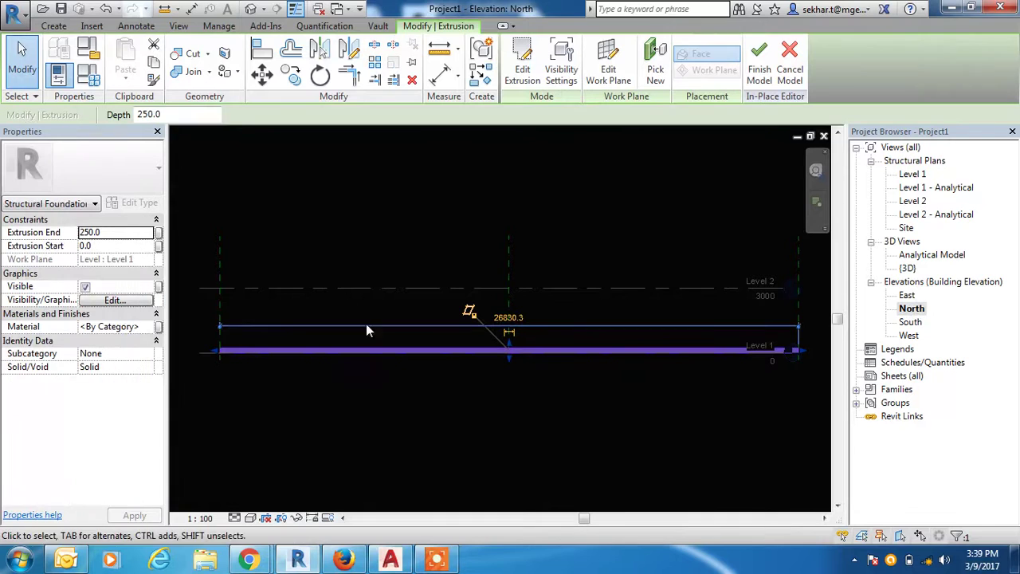
Step: Draw a horizontal reference plane across the elevation above the pad
scroll(458, 408, down, 1)
drag(526, 287, 461, 267)
click(448, 236)
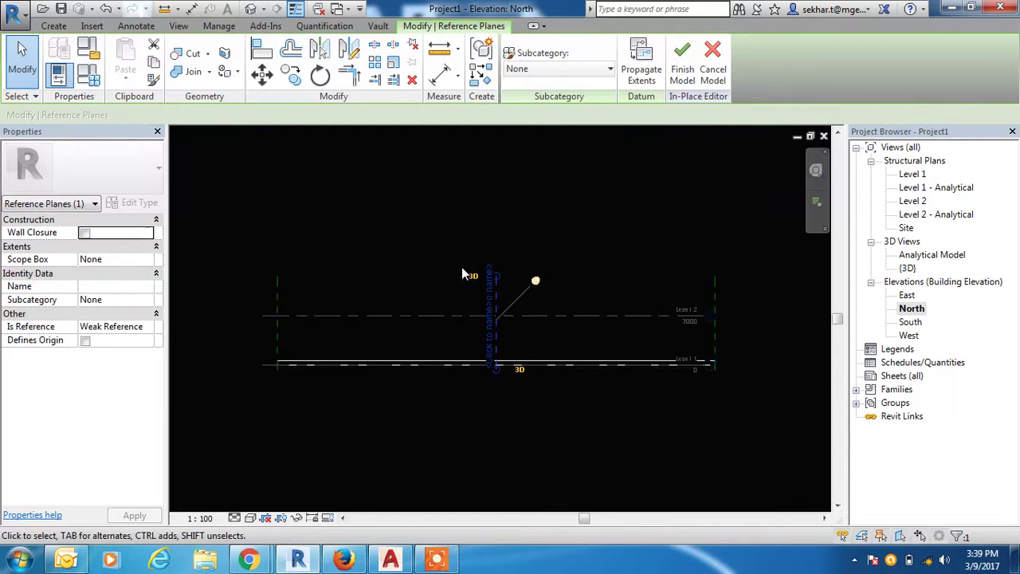
key(r)
key(p)
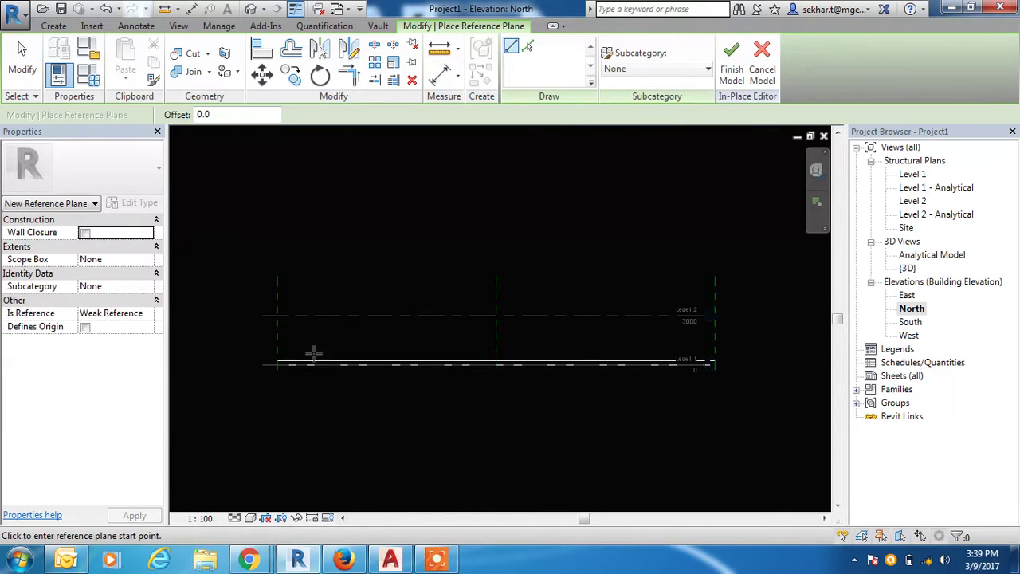
click(255, 337)
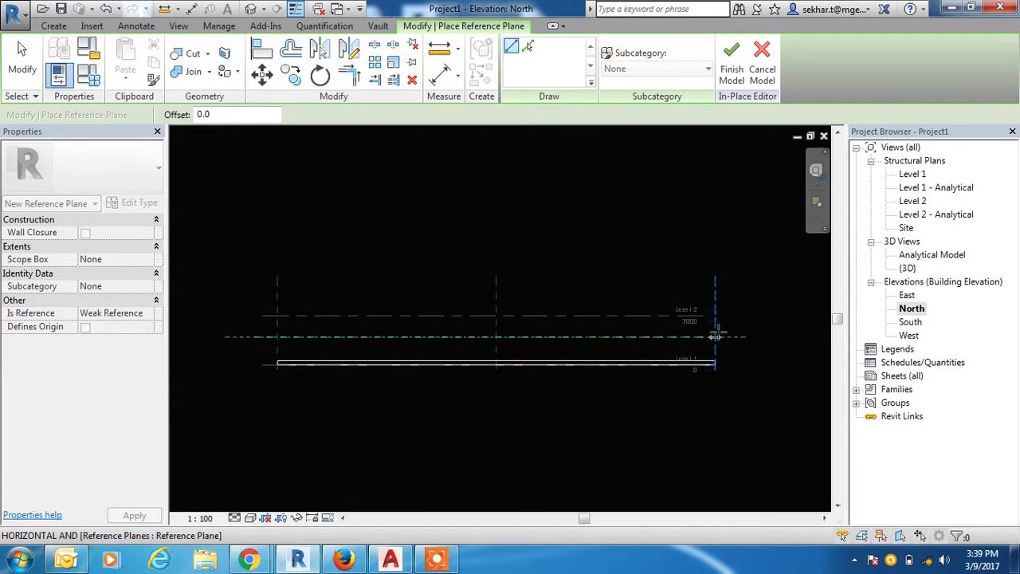
click(733, 337)
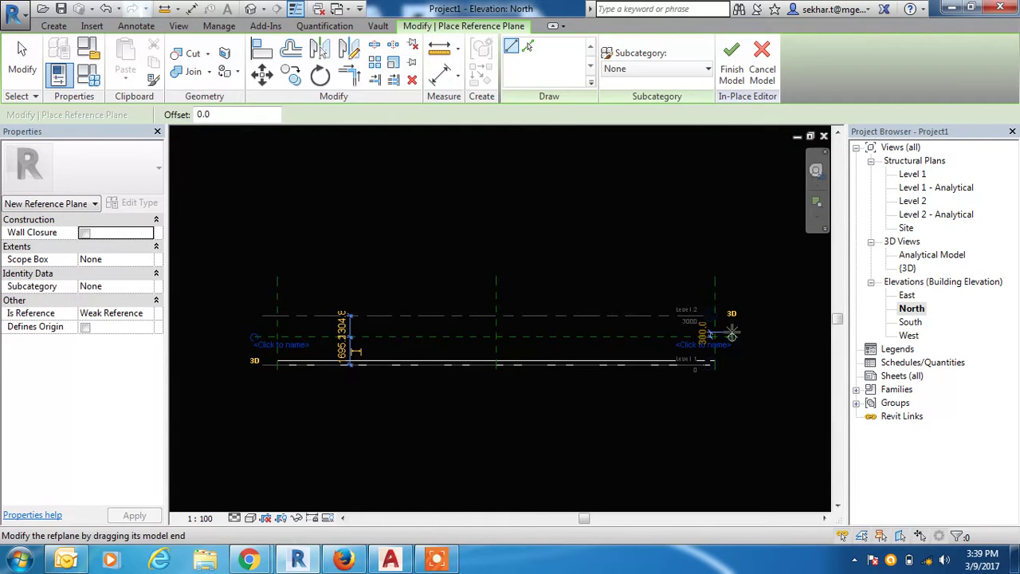
Step: Draw a second horizontal reference plane along Level 1 from its left to right end
click(269, 364)
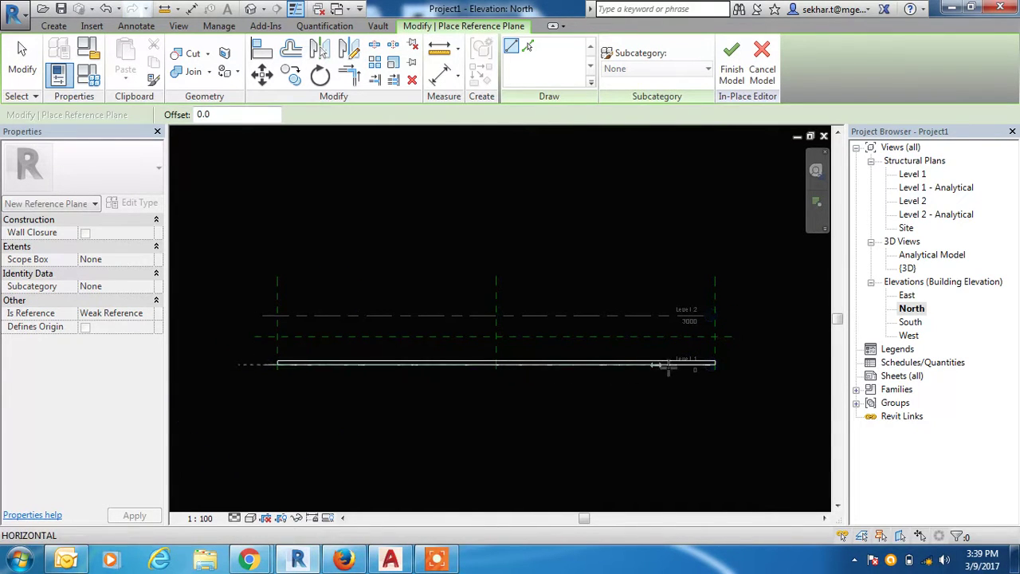
click(731, 365)
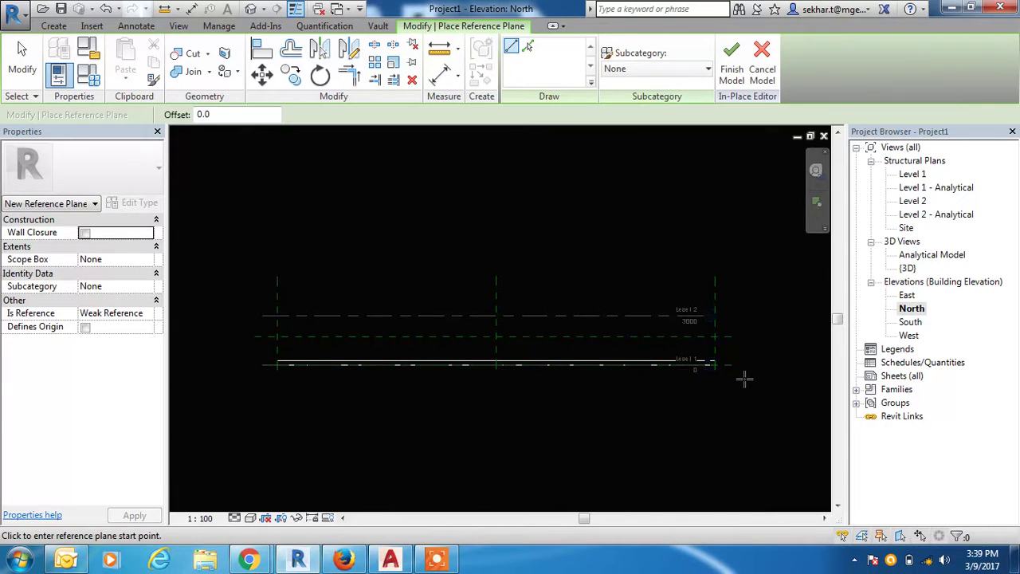
scroll(744, 379, up, 4)
key(Escape)
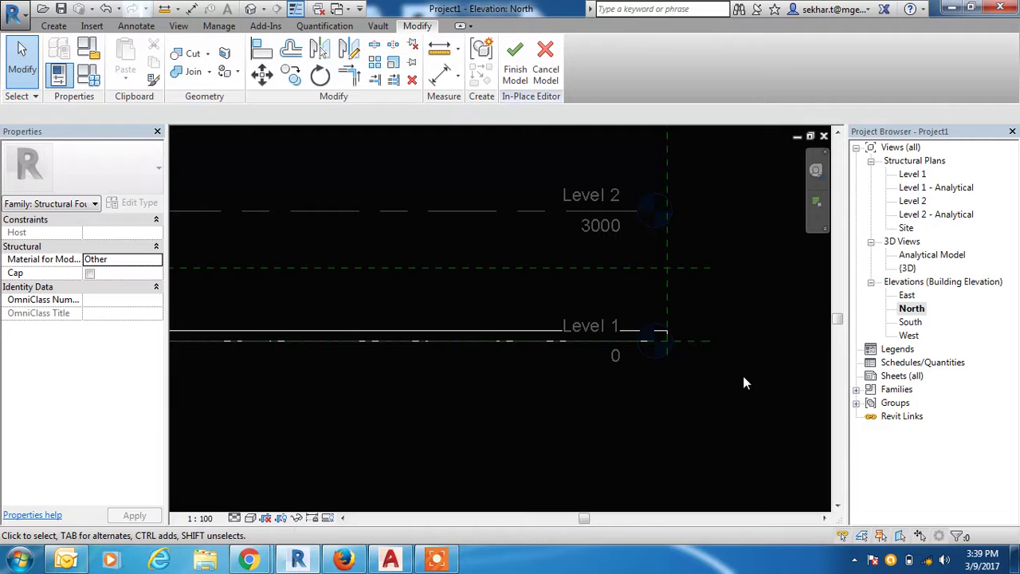
Step: Dimension the distance between the Level 1 plane and the upper reference plane (1695)
key(d)
key(i)
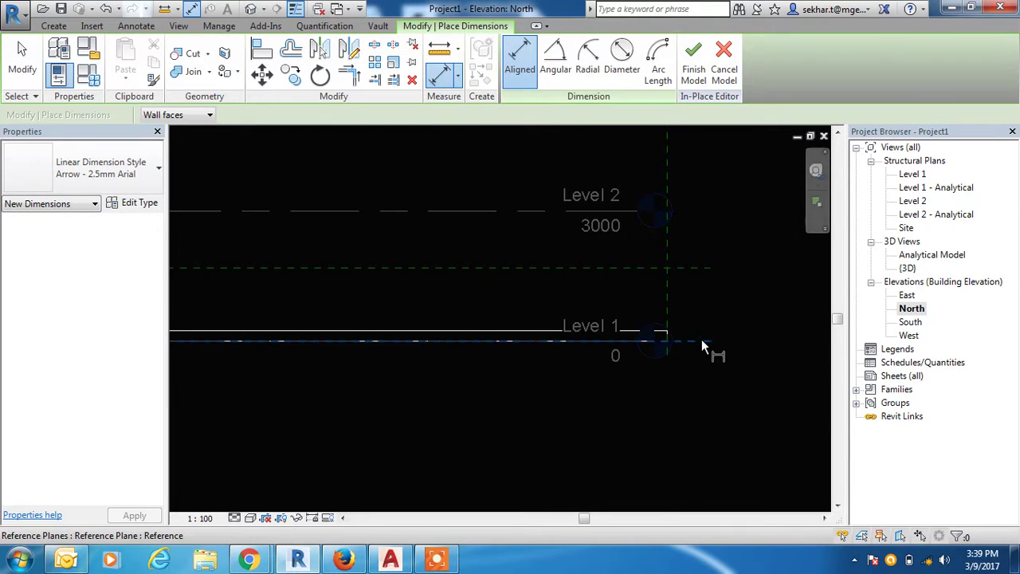
click(702, 321)
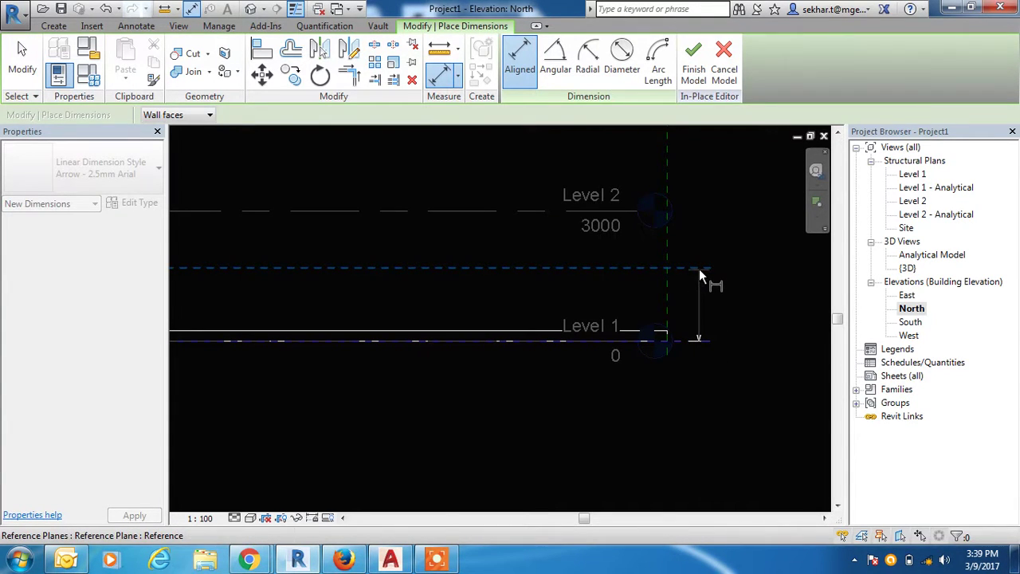
click(699, 269)
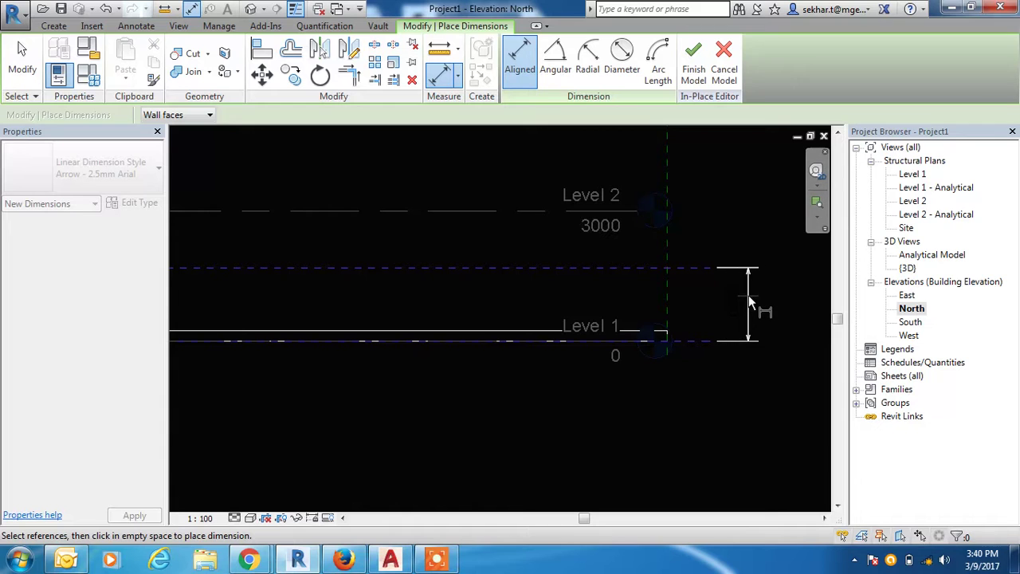
click(748, 295)
key(Escape)
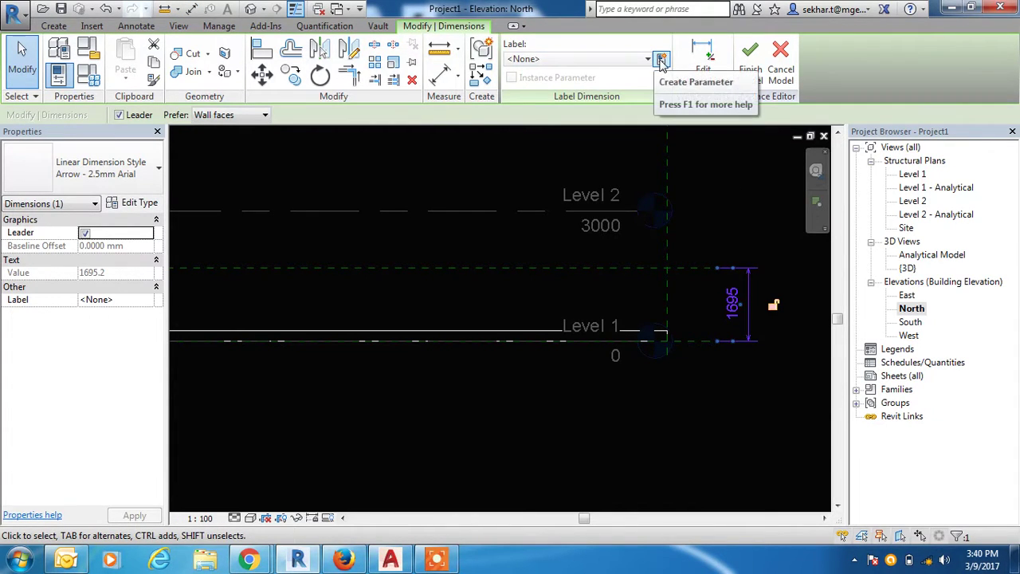
Step: Create a new Height parameter and assign it to that dimension
click(662, 60)
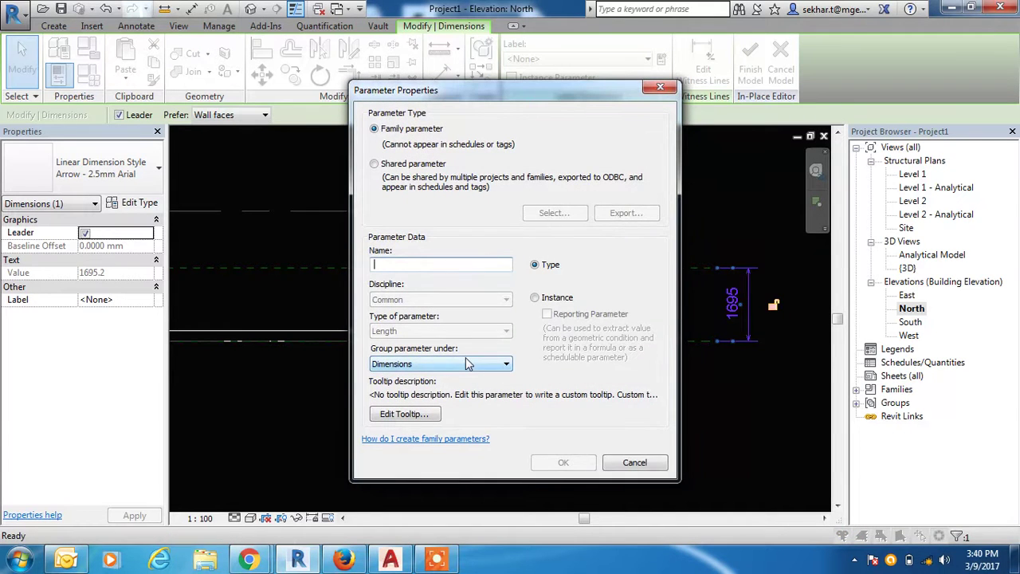
text(Height)
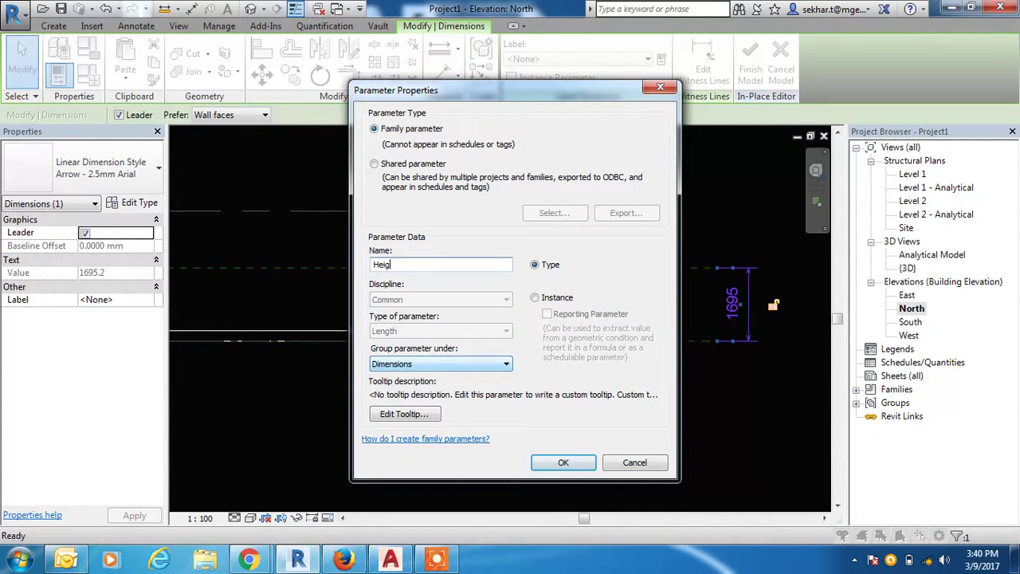
click(548, 463)
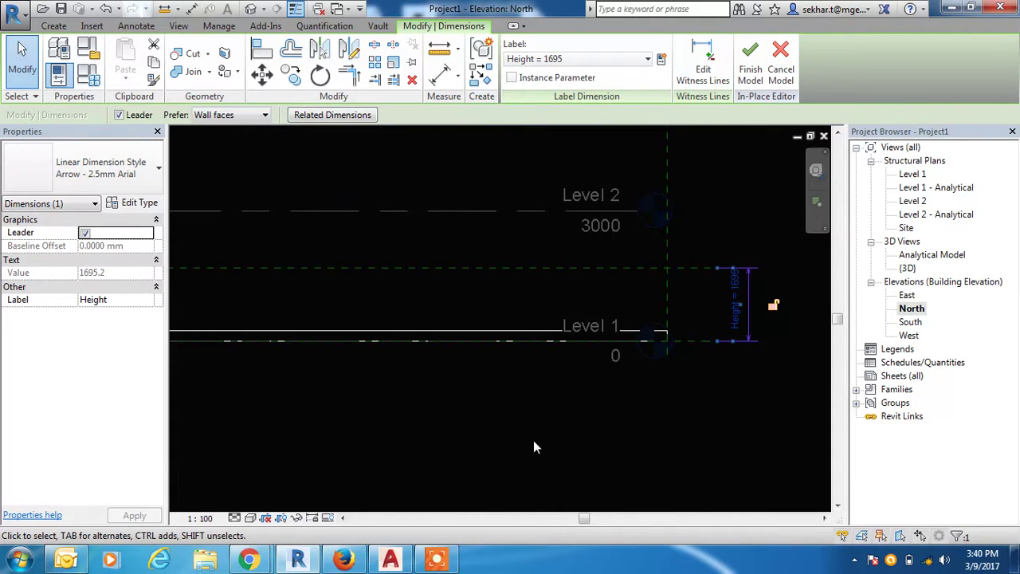
click(533, 440)
Step: Drag the extrusion's top up to the upper reference plane
scroll(533, 439, down, 3)
middle_drag(538, 439, 664, 367)
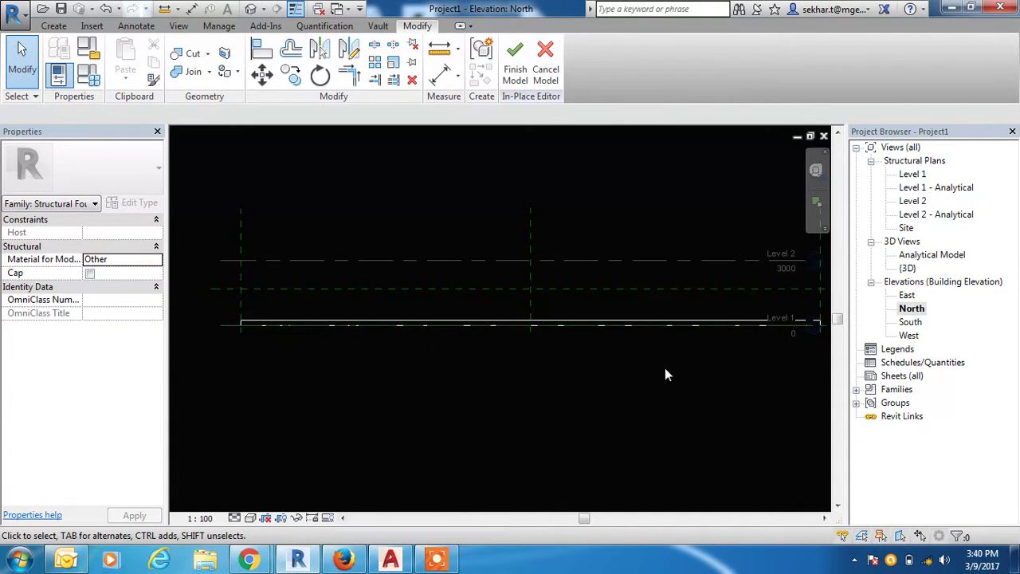
scroll(552, 347, up, 1)
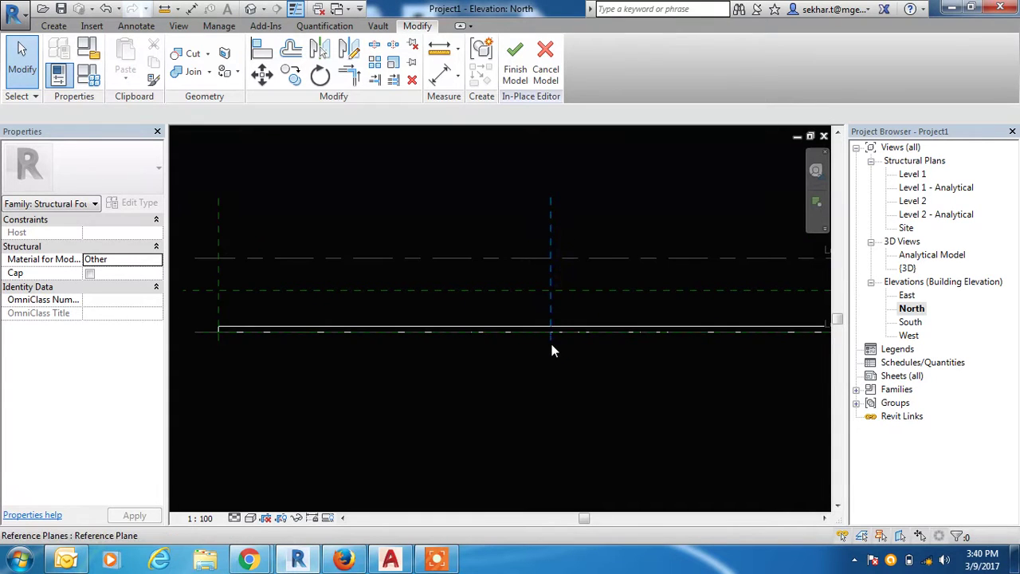
click(569, 330)
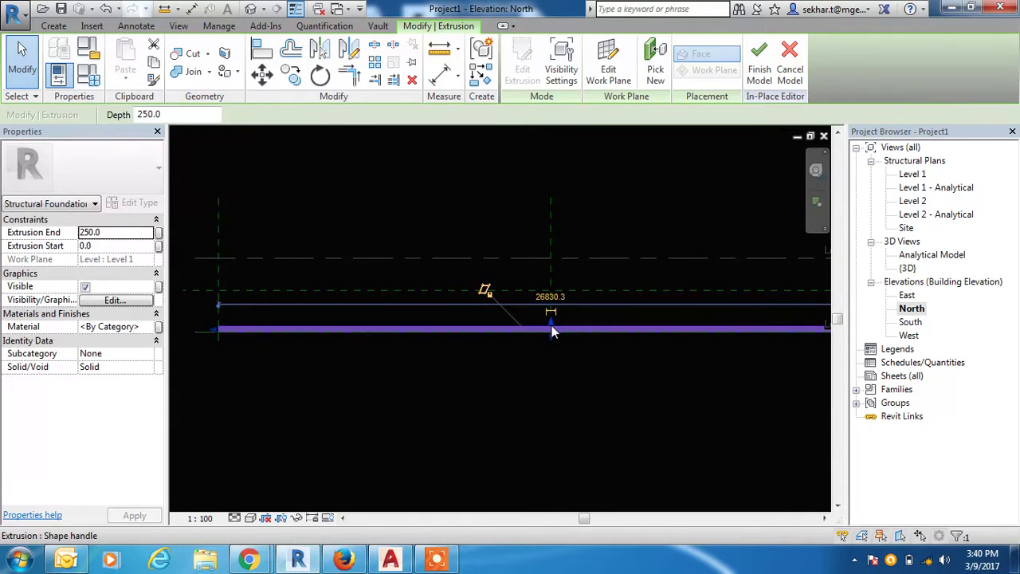
drag(562, 330, 549, 268)
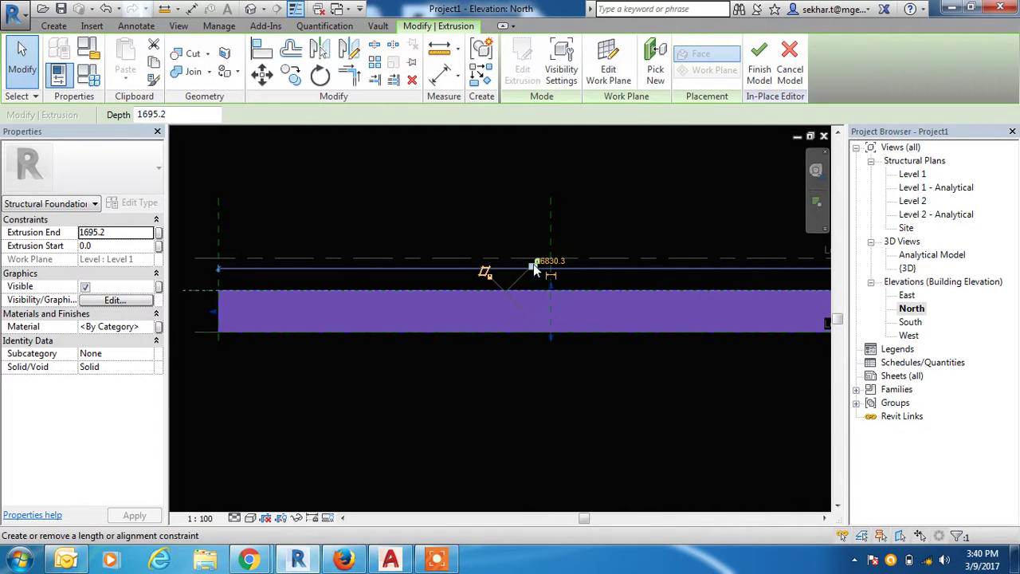
click(559, 350)
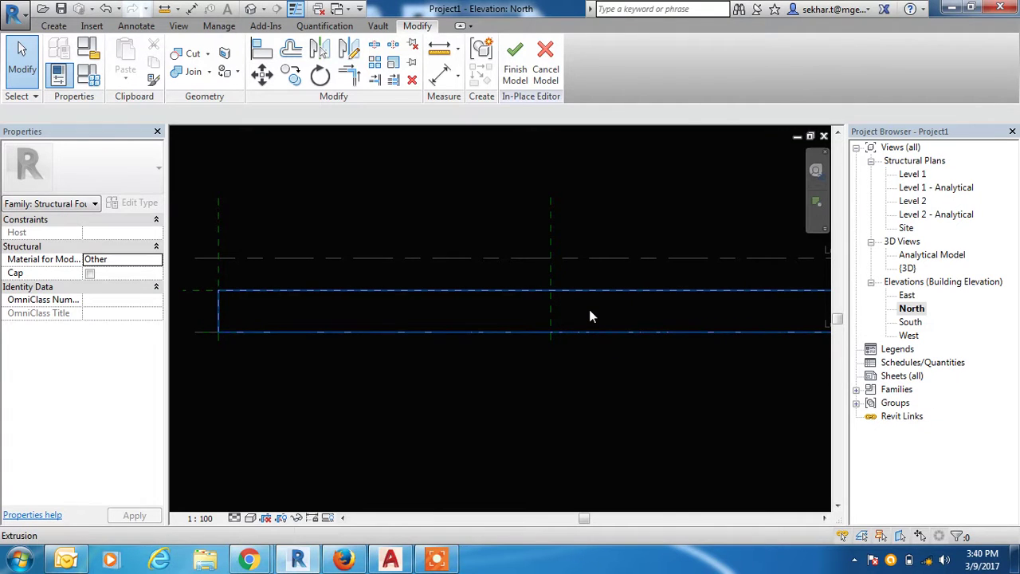
Step: Align the extrusion's bottom face to the Level 1 reference plane and lock it
click(589, 311)
drag(552, 339, 554, 320)
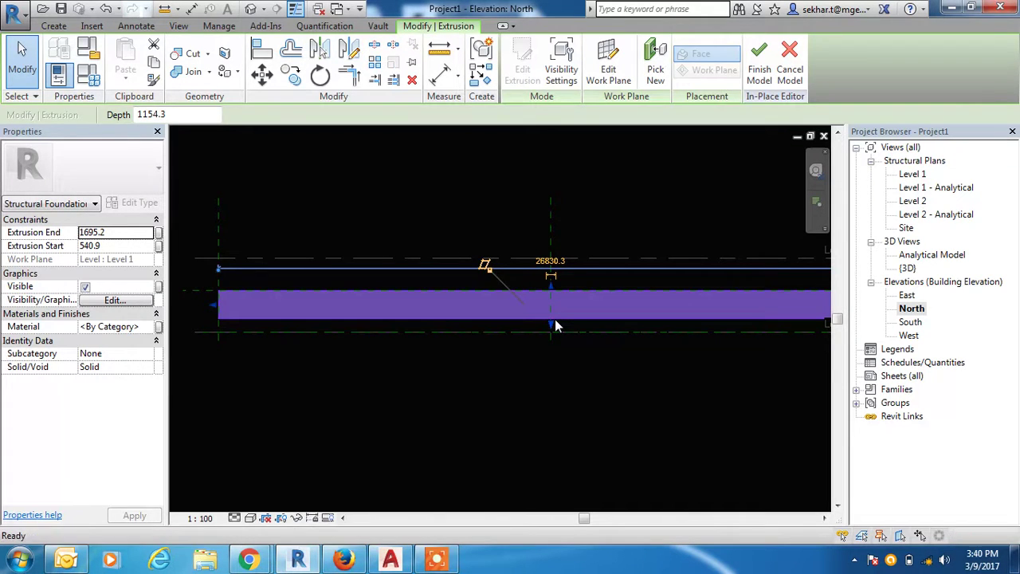
key(a)
key(l)
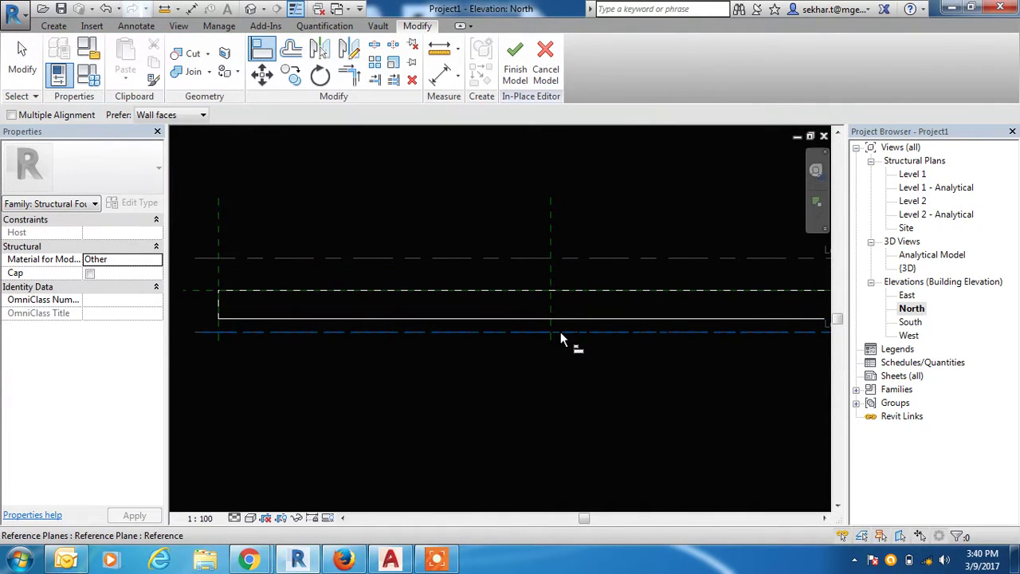
click(567, 326)
click(569, 317)
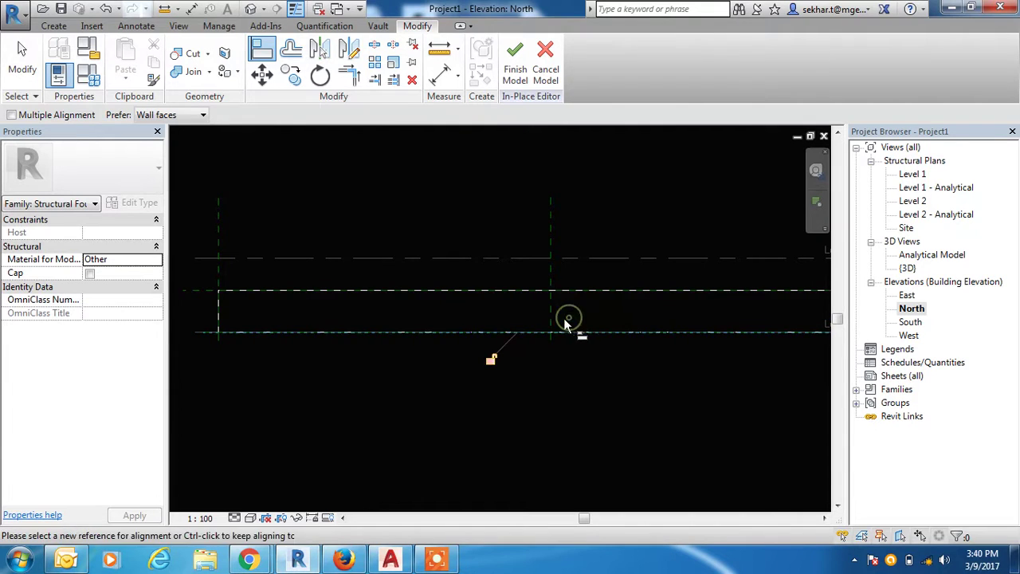
scroll(442, 383, down, 3)
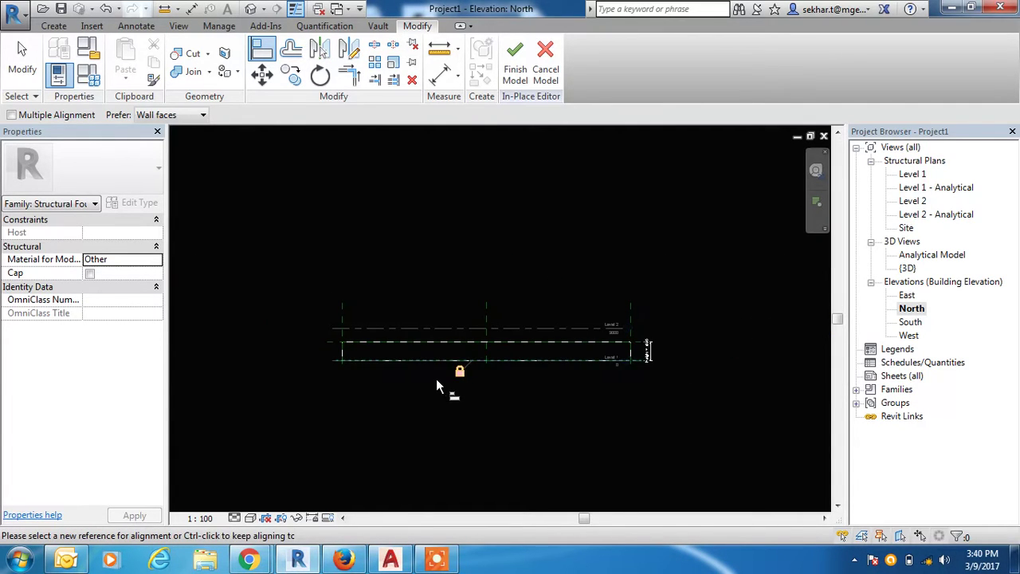
key(Escape)
key(Escape)
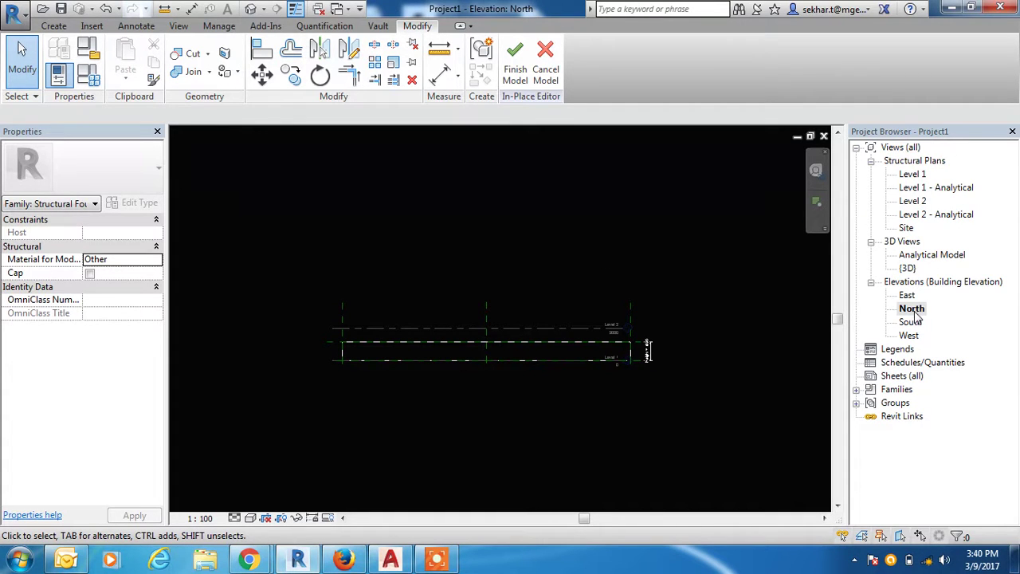
Step: Open the {3D} view, select the slab and bring up Family Types showing Width, Length and Height
double_click(907, 268)
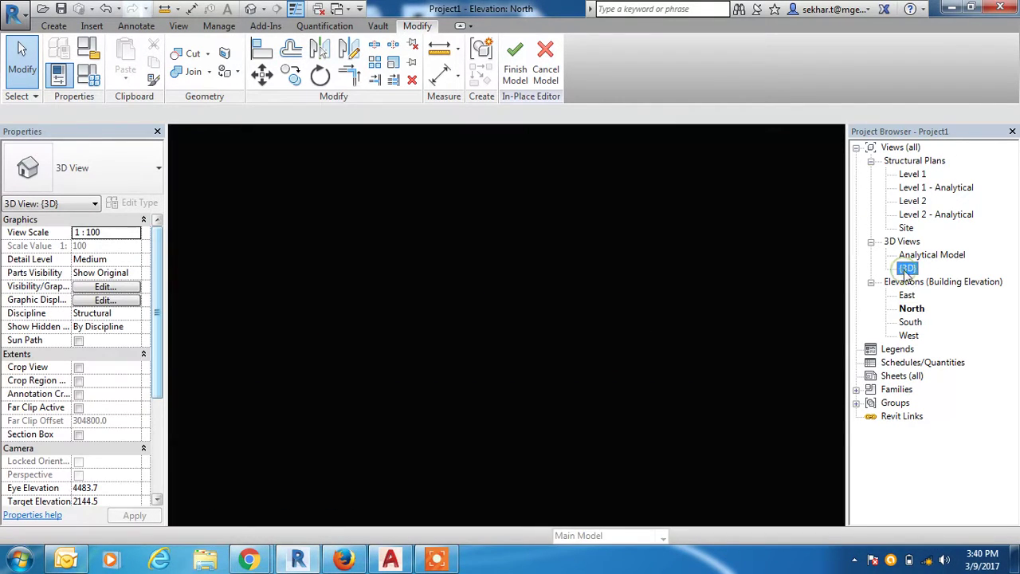
scroll(558, 263, down, 2)
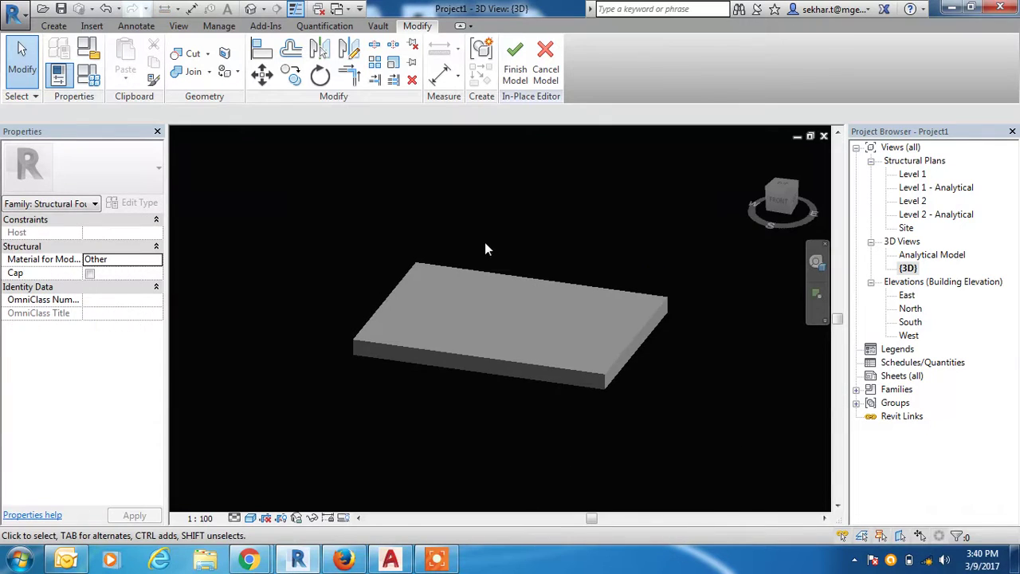
click(376, 323)
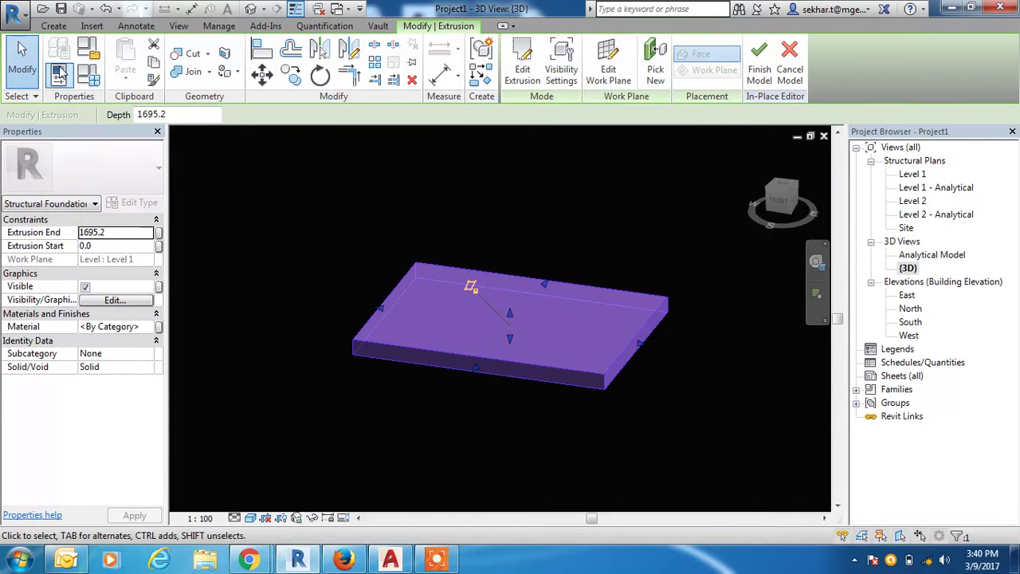
click(88, 75)
drag(570, 75, 775, 82)
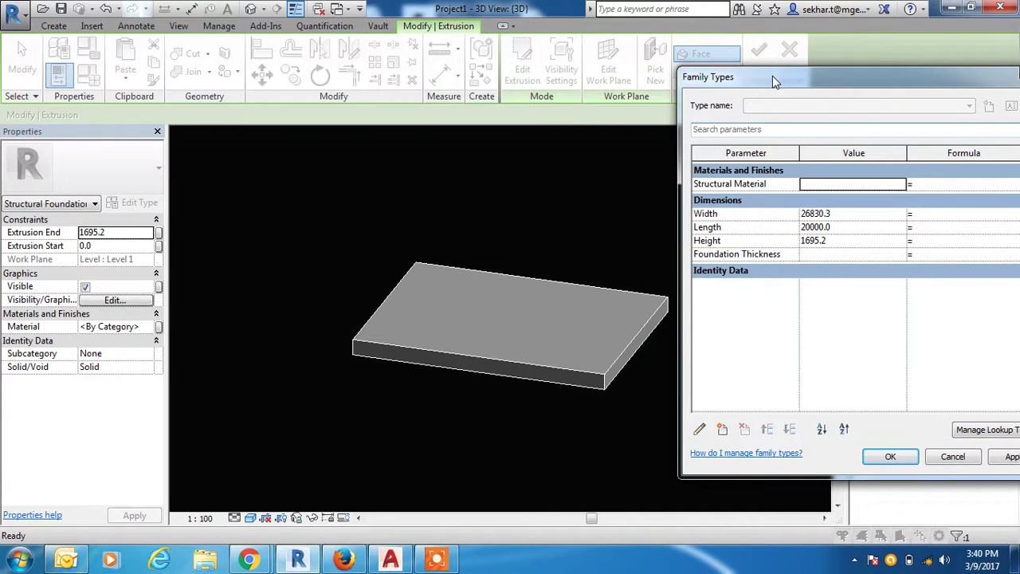
Step: Set Width to 15000 and Height to 600 in Family Types, keeping Length 20000, then apply
click(865, 228)
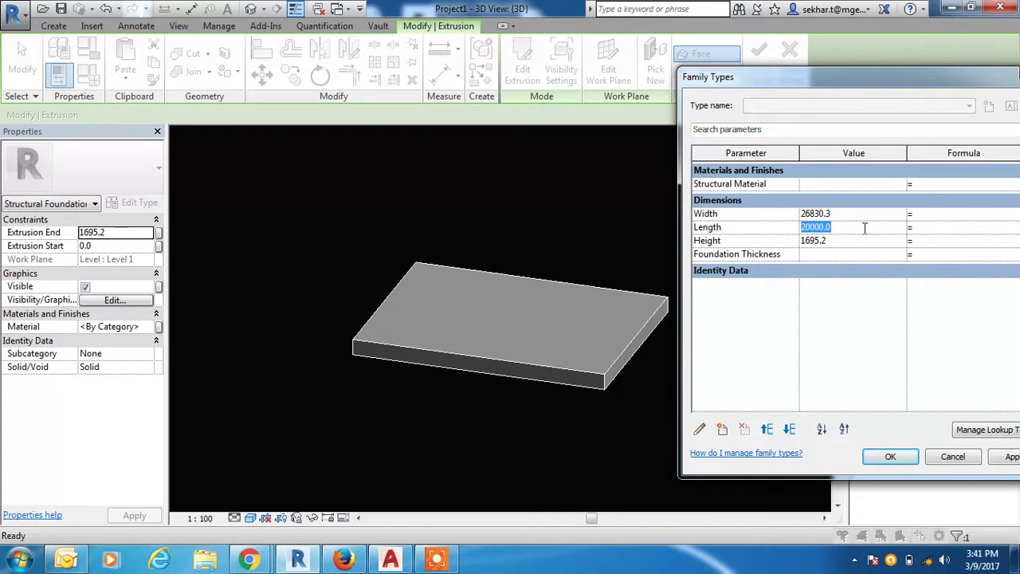
text(2)
click(864, 213)
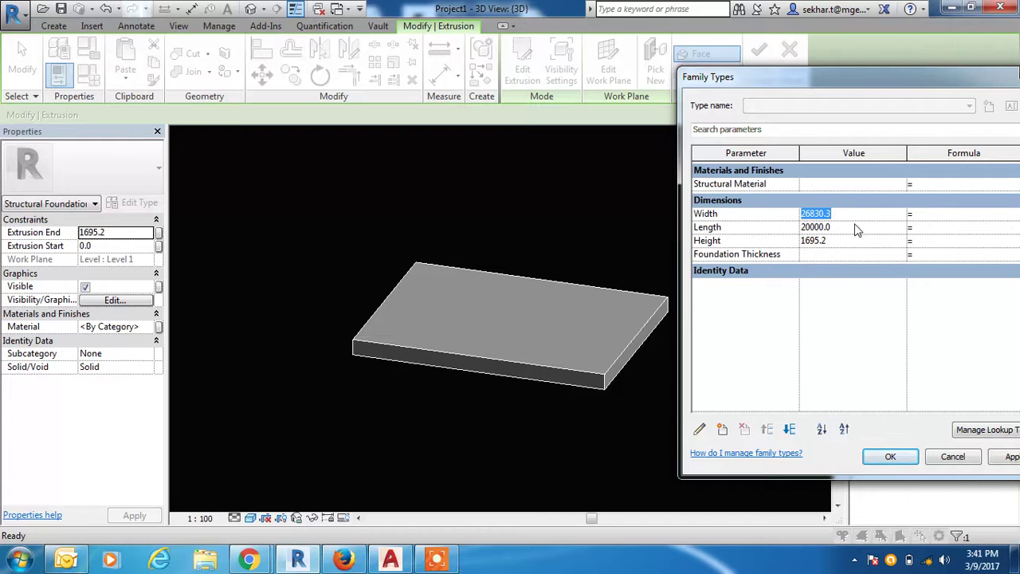
text(15000)
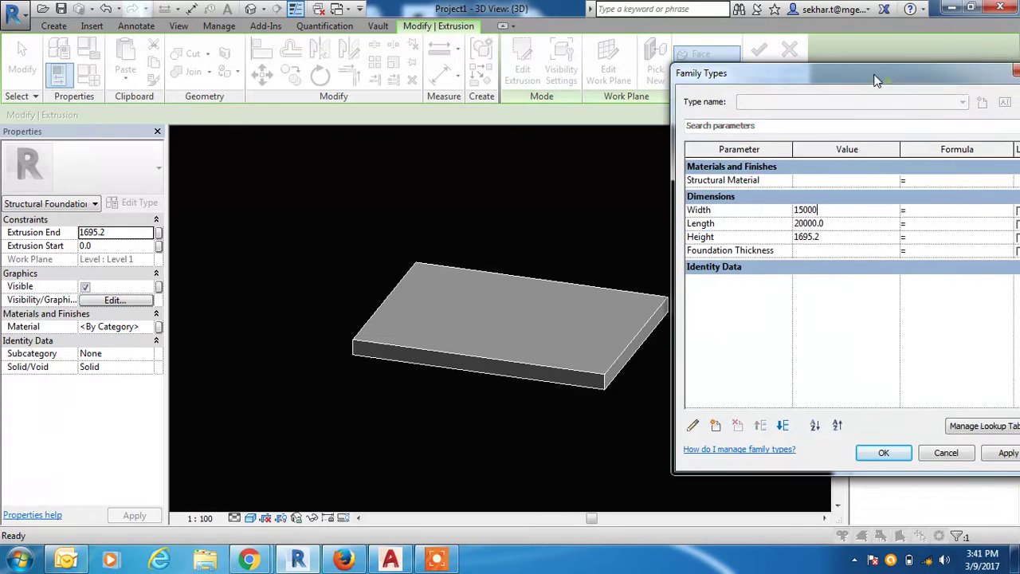
drag(893, 92, 754, 52)
click(721, 203)
text(60)
key(BackSpace)
click(874, 417)
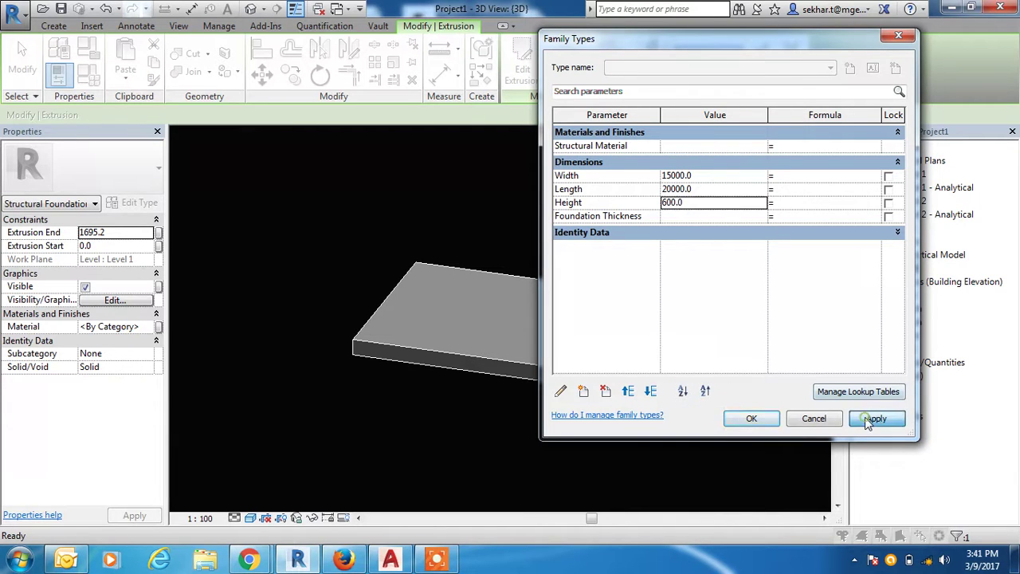
click(752, 418)
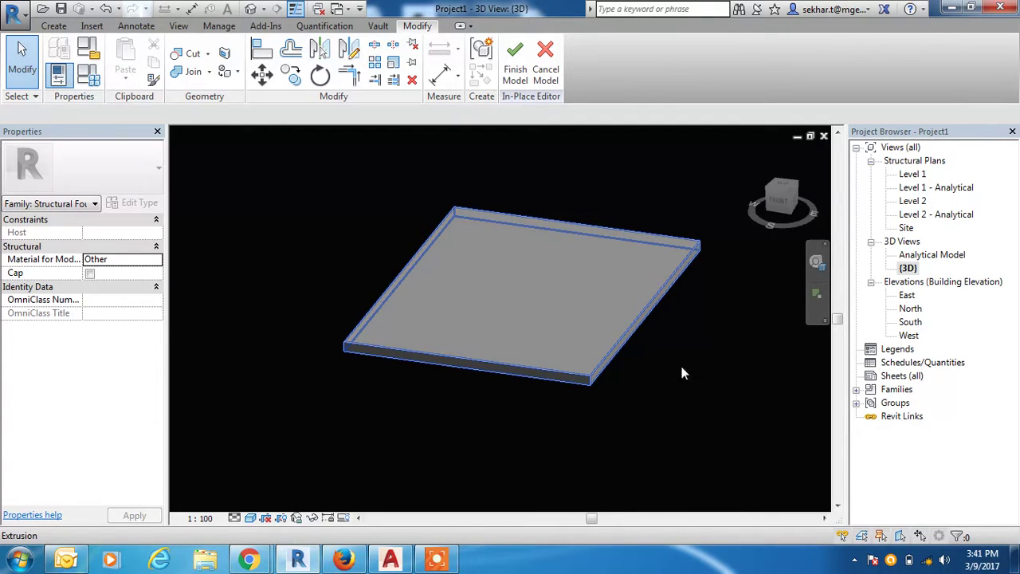
Step: Select the slab, reopen Family Types and change the Length value to 7800
click(539, 372)
click(540, 373)
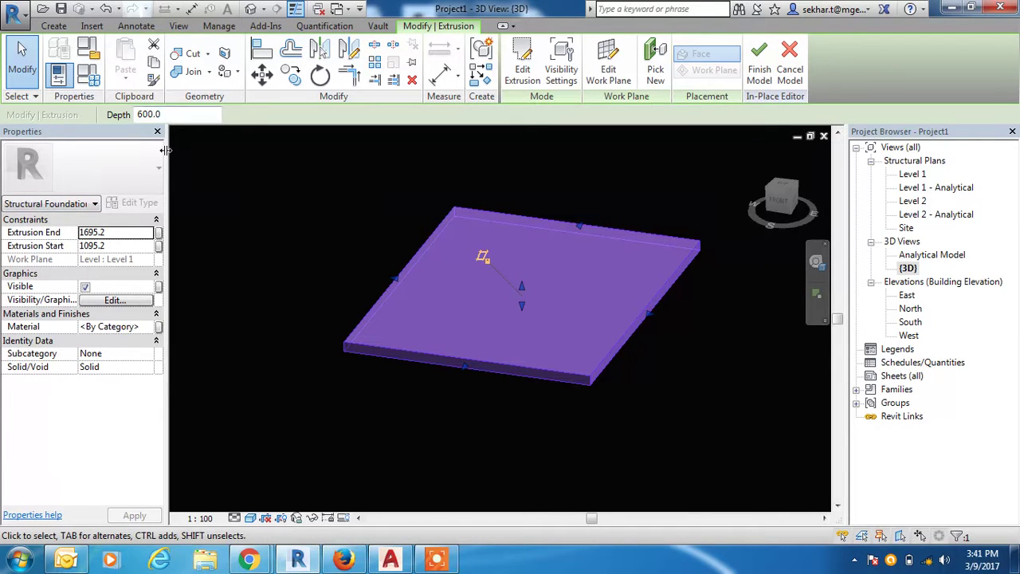
click(93, 85)
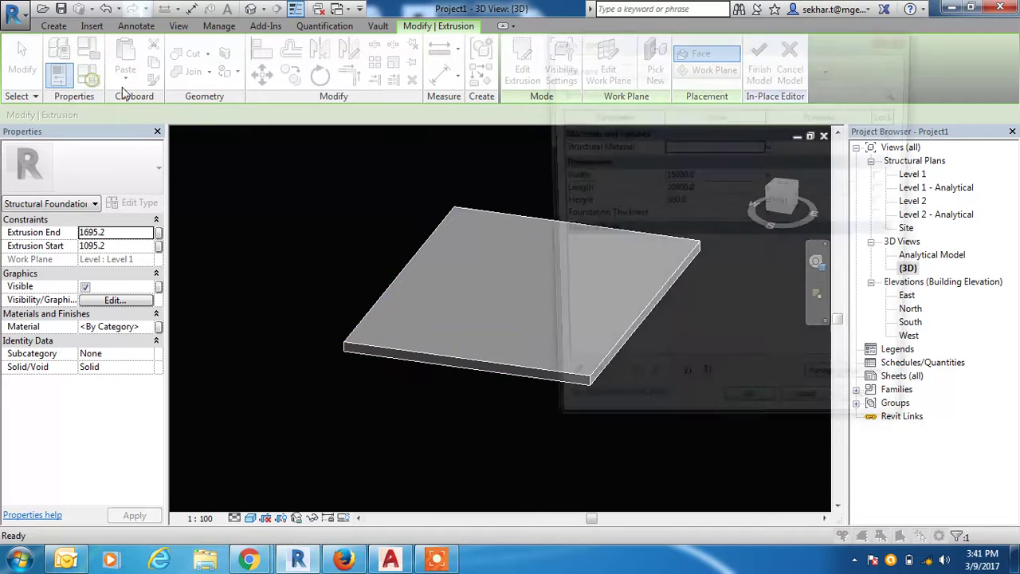
click(717, 190)
double_click(717, 190)
text(2900)
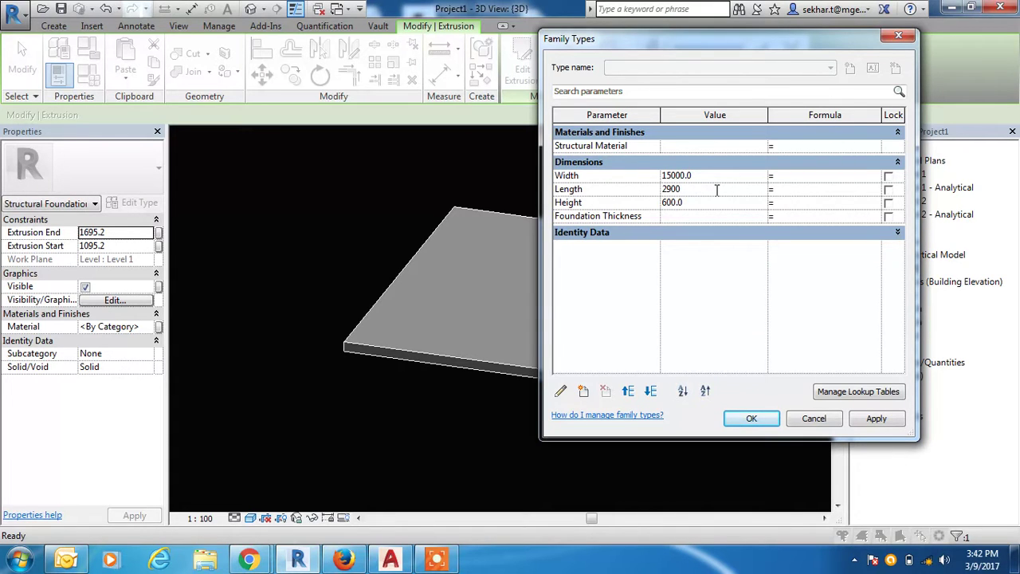
key(BackSpace)
key(BackSpace)
key(BackSpace)
text(7800)
Step: Apply a Width of 2300, then change it to 2900, apply and close
click(736, 177)
text(2)
click(876, 418)
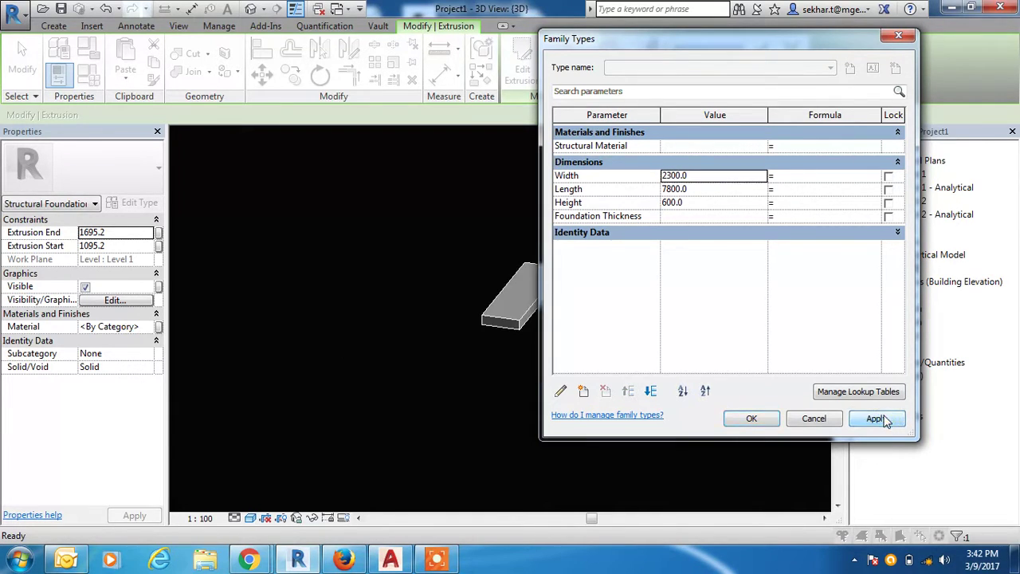
click(704, 176)
text(2)
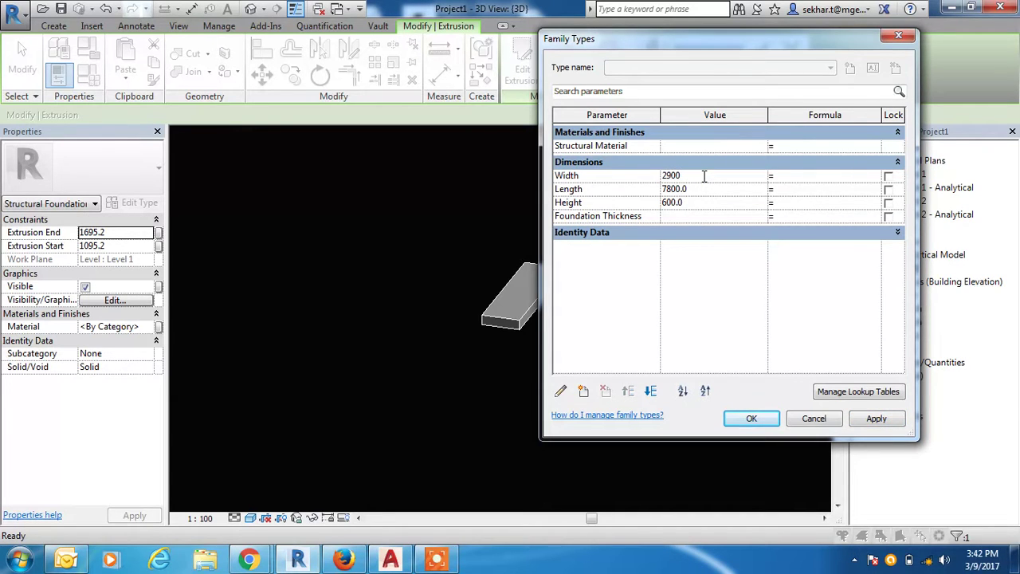
click(858, 424)
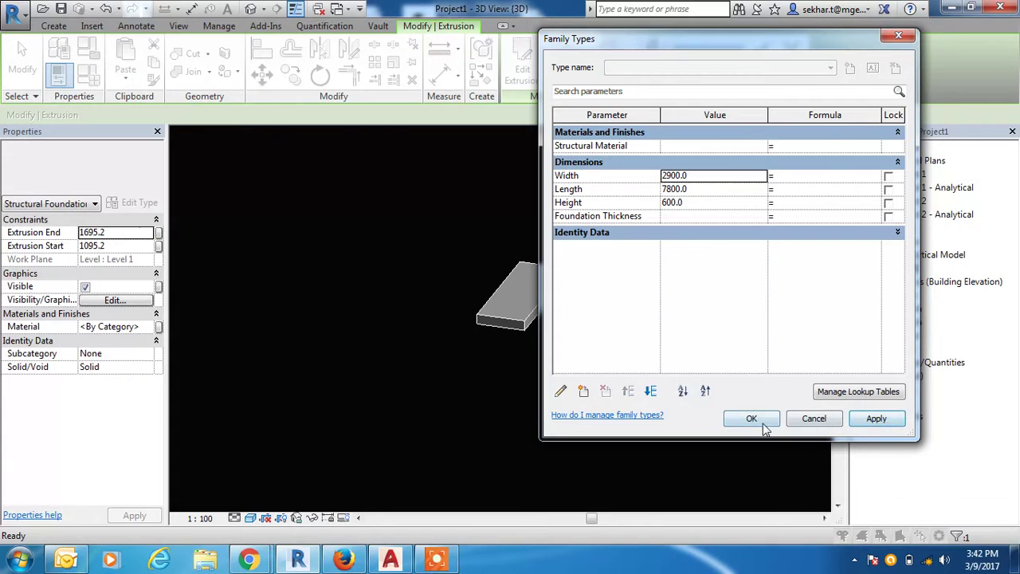
click(752, 419)
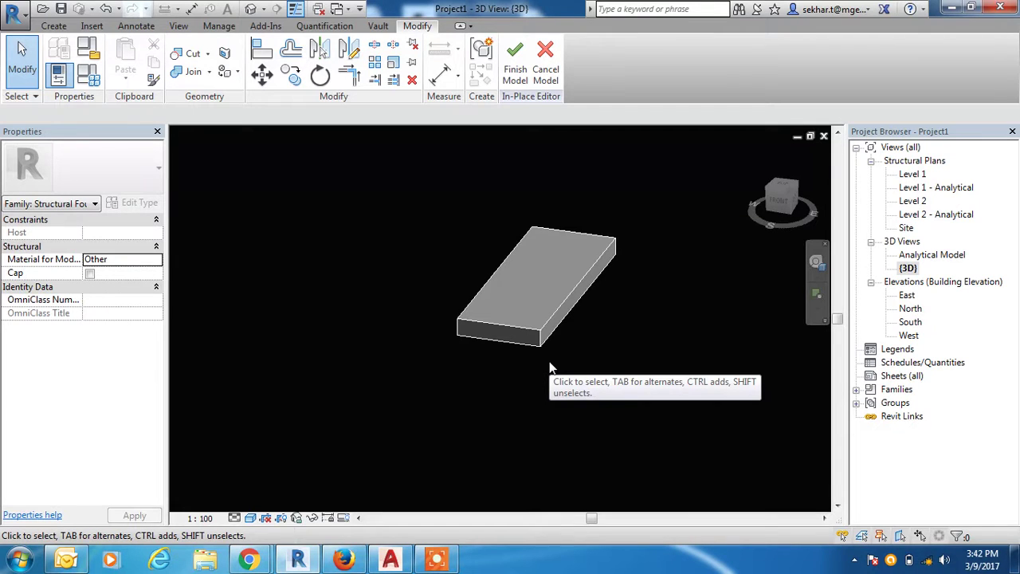
Step: Finish the in-place pad and review its Type Properties (2900 × 7800 × 600) without changes
click(515, 56)
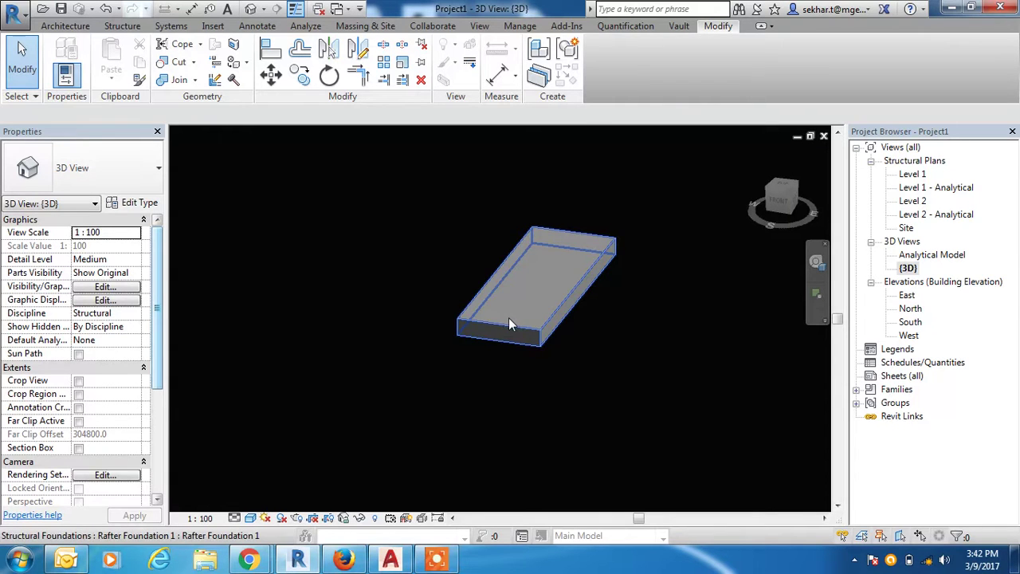
click(509, 317)
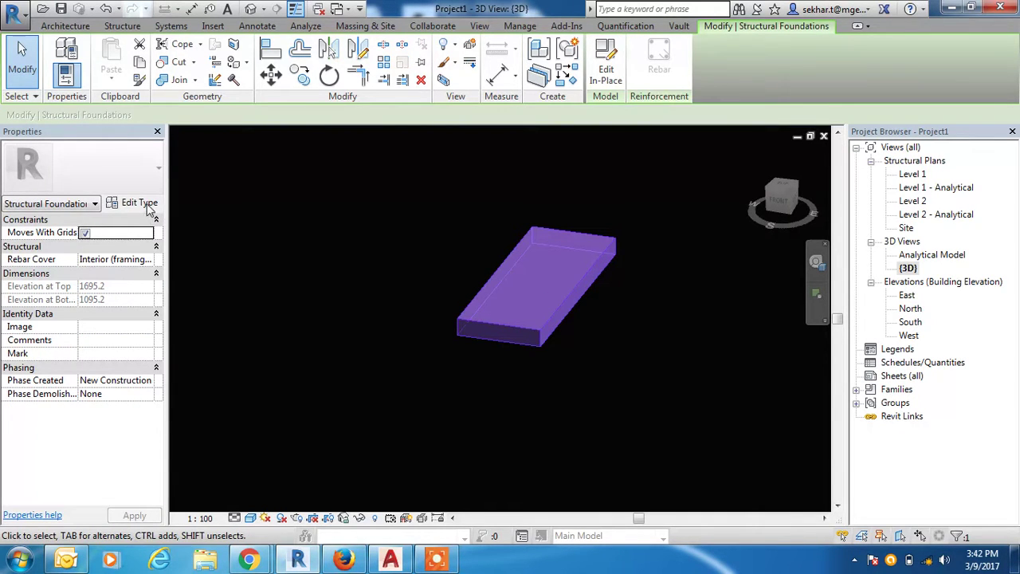
click(139, 203)
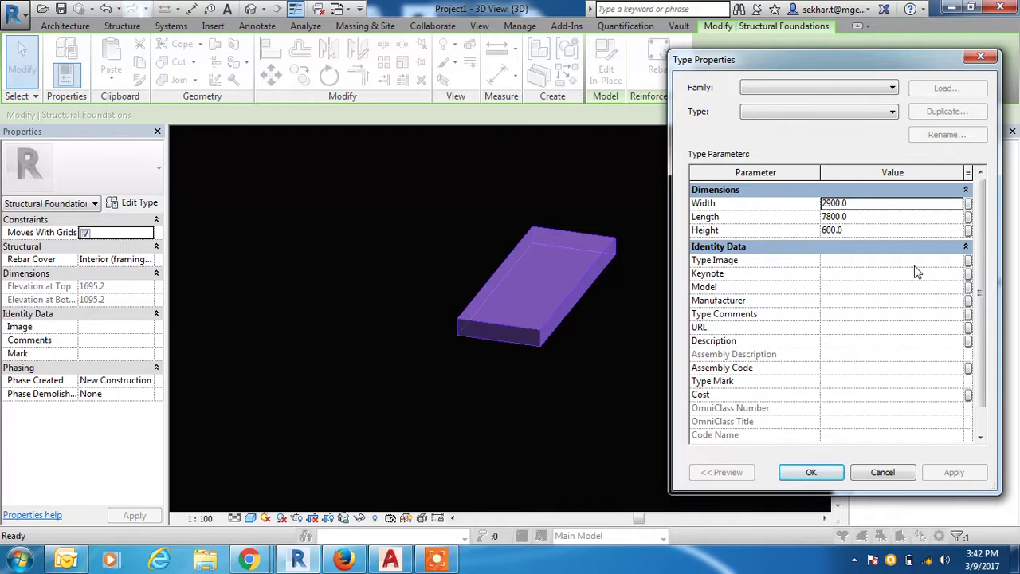
click(882, 473)
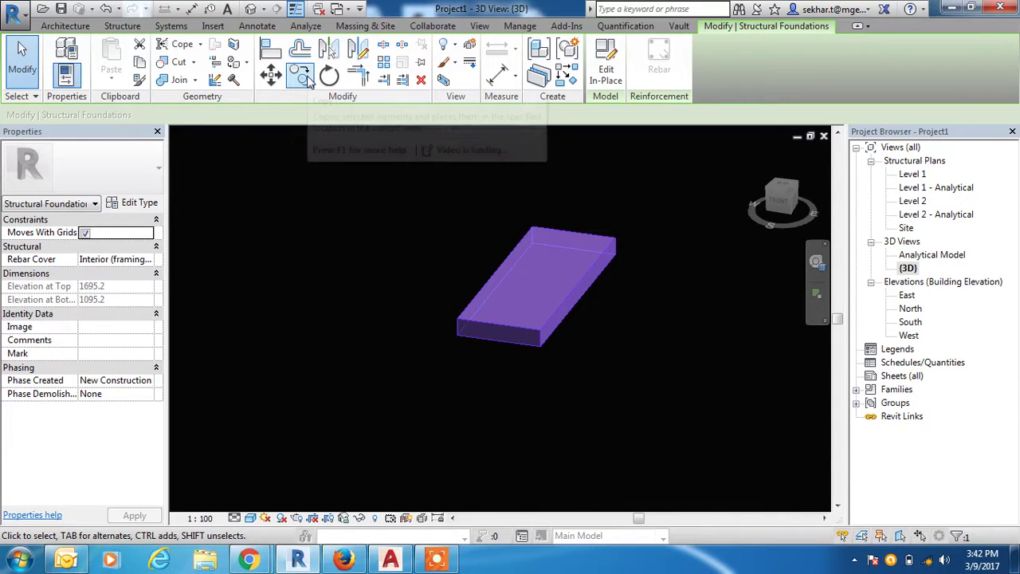
Step: Copy the foundation pad and place the duplicate to the left of the original
click(301, 76)
click(515, 327)
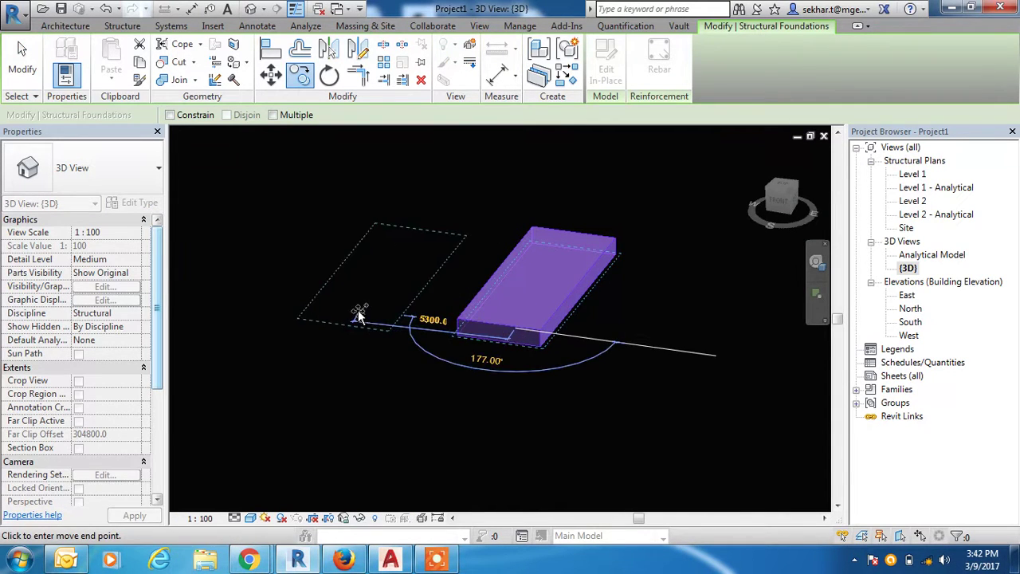
click(344, 308)
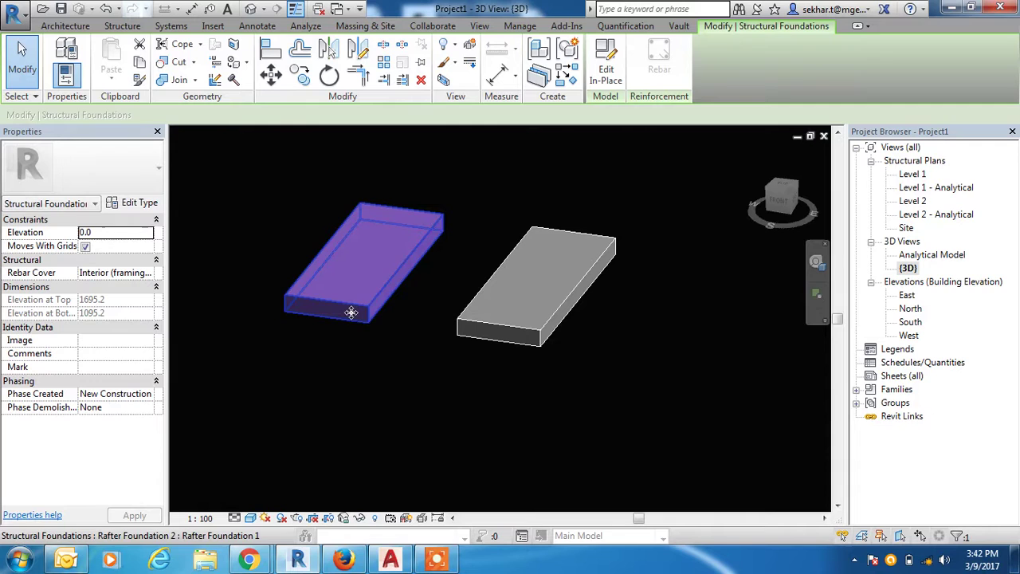
click(139, 203)
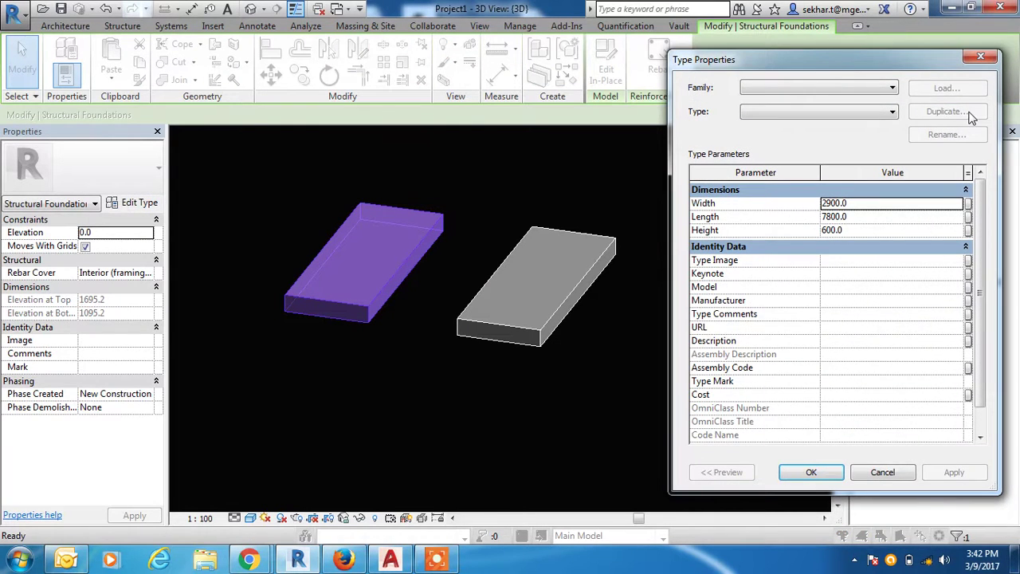
click(980, 58)
click(408, 298)
Step: Set the copied pad's type Width to 2000.0 and apply it
click(376, 286)
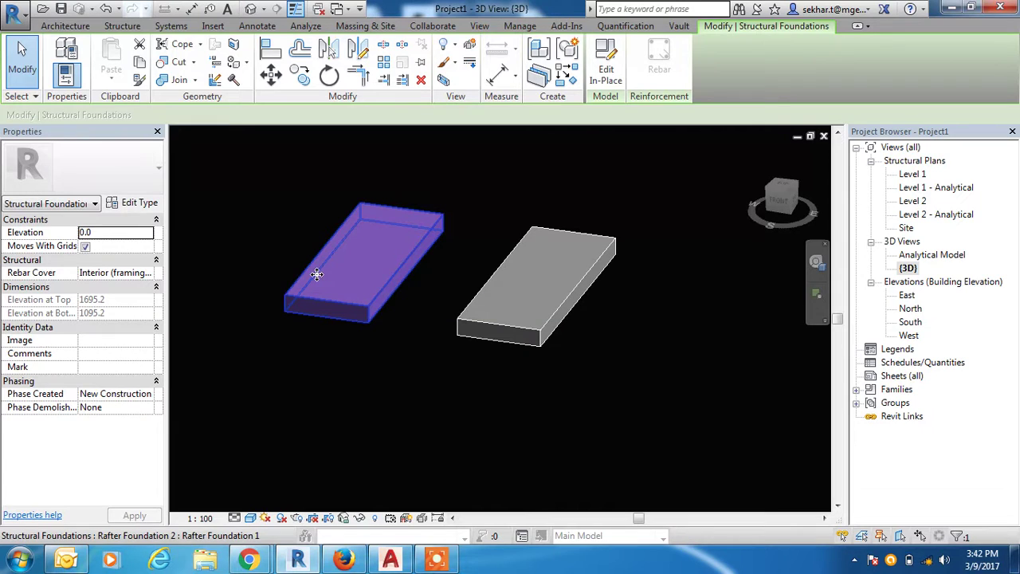
click(140, 204)
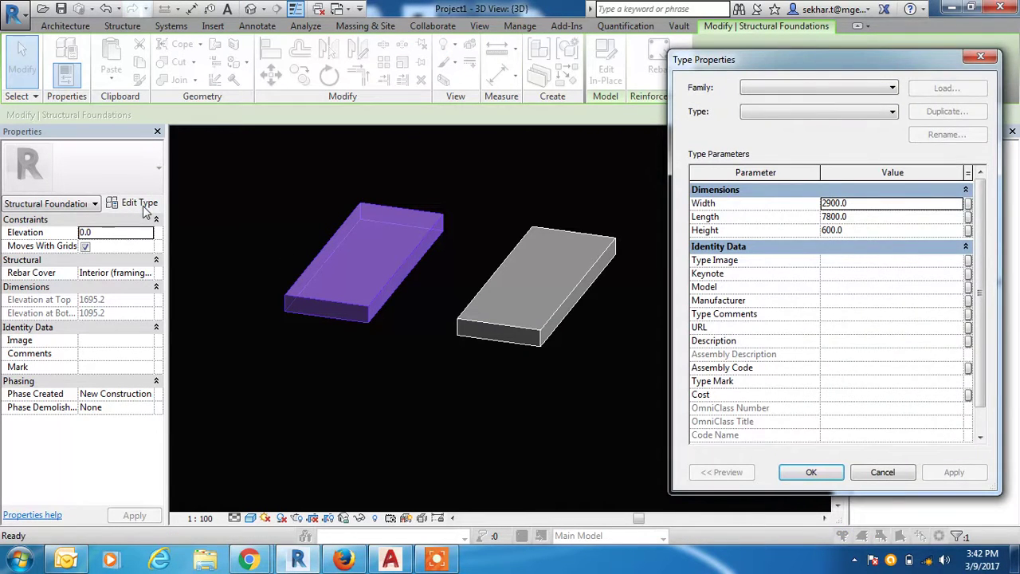
click(891, 114)
click(940, 103)
click(980, 57)
click(722, 291)
click(386, 287)
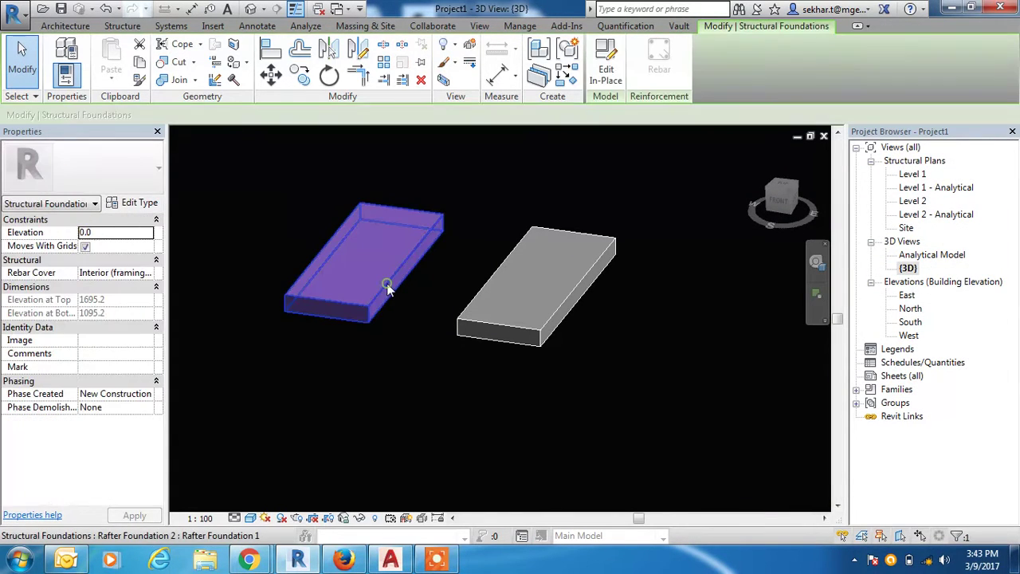
click(134, 202)
click(900, 205)
text(2000)
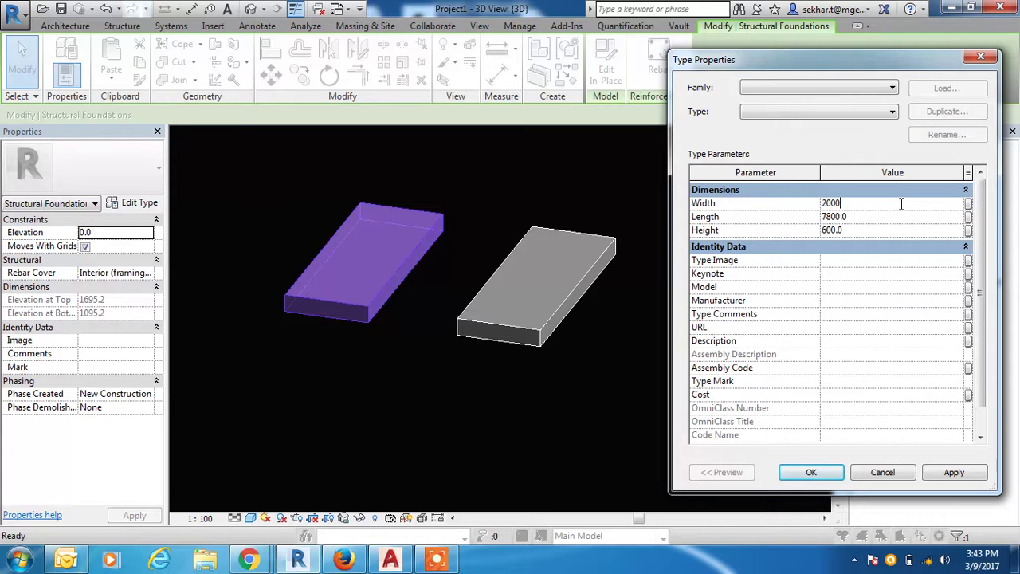
click(930, 473)
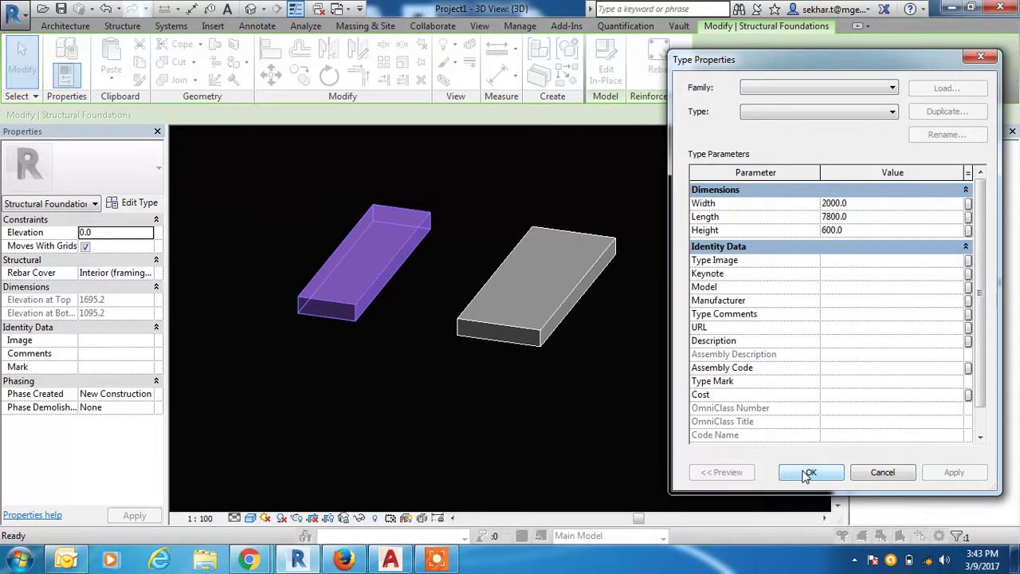
Step: Confirm the type change, then delete the narrowed copy and recentre the view
click(807, 474)
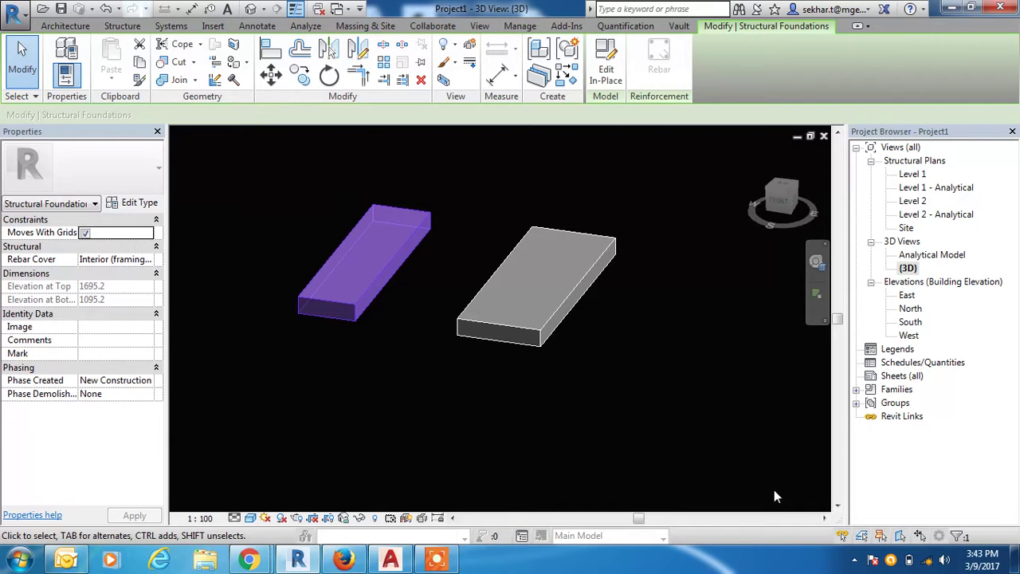
key(Delete)
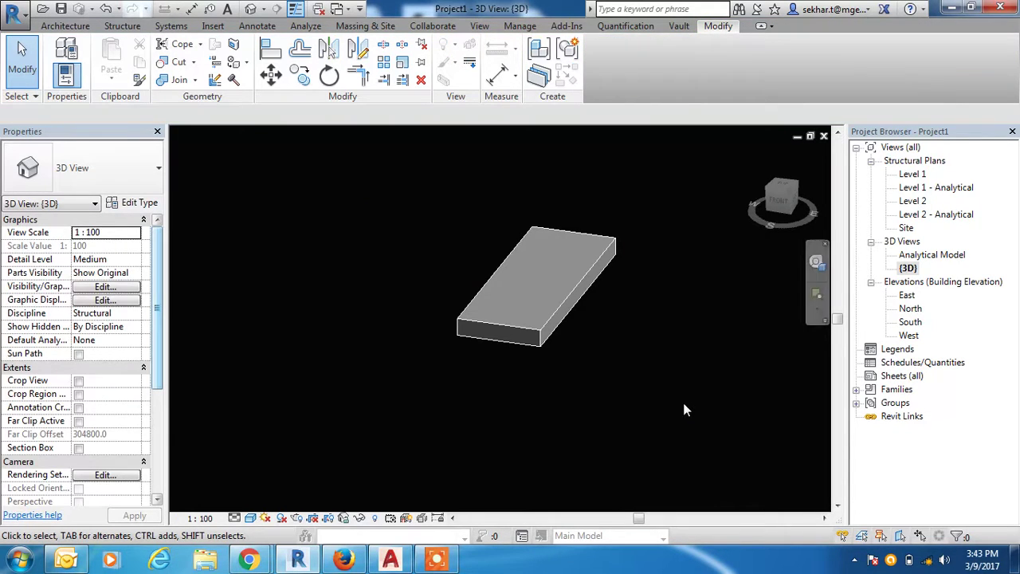
scroll(572, 351, down, 2)
middle_drag(611, 383, 570, 400)
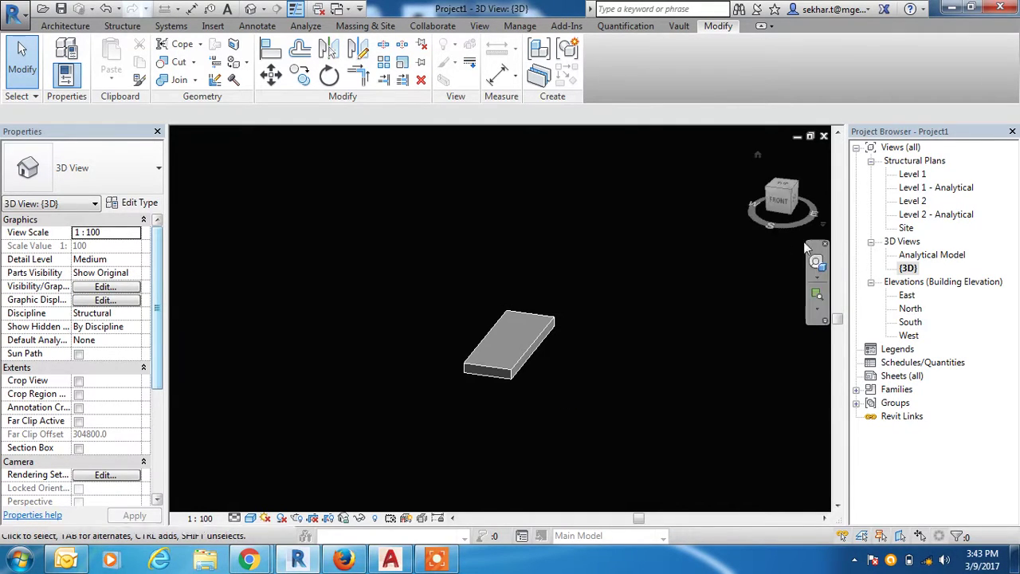
Step: In the South elevation, move the foundation pad down to the lower level line
double_click(910, 321)
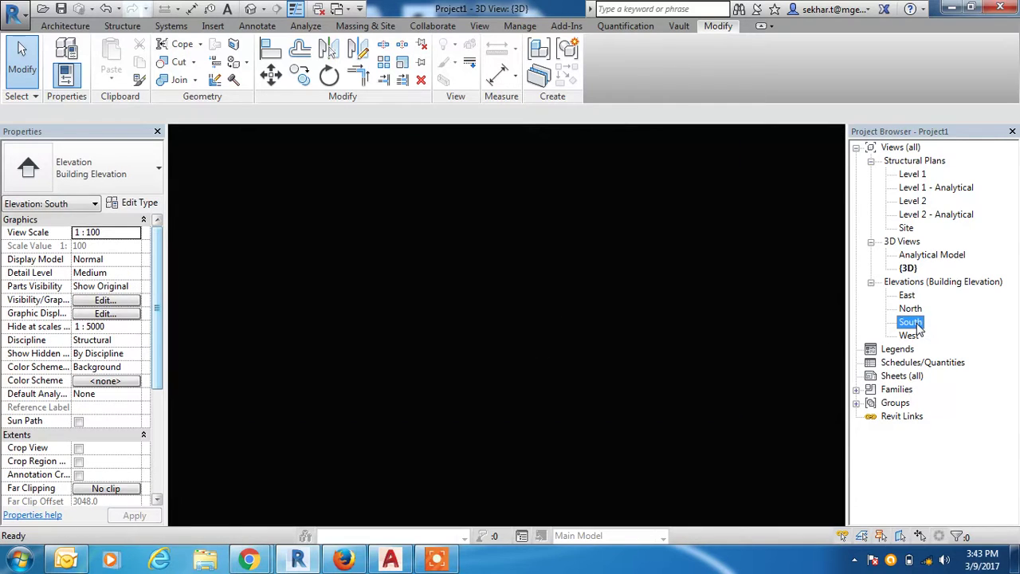
scroll(550, 364, up, 4)
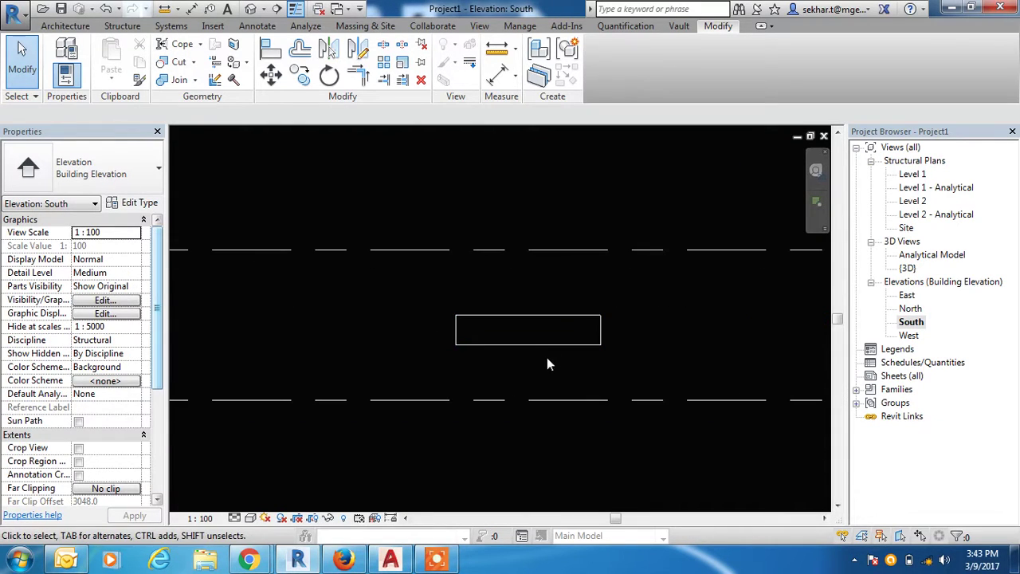
click(556, 344)
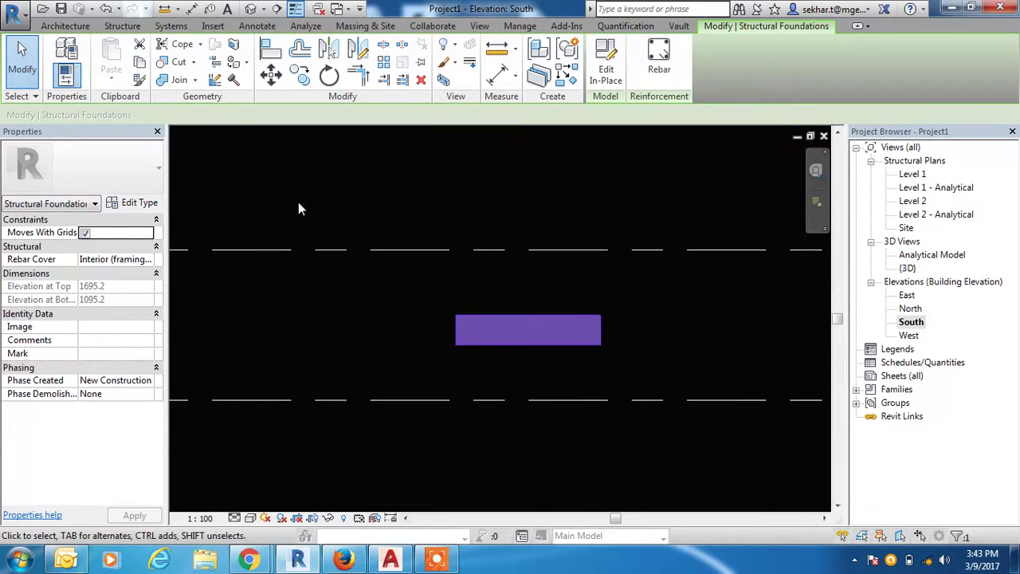
click(270, 74)
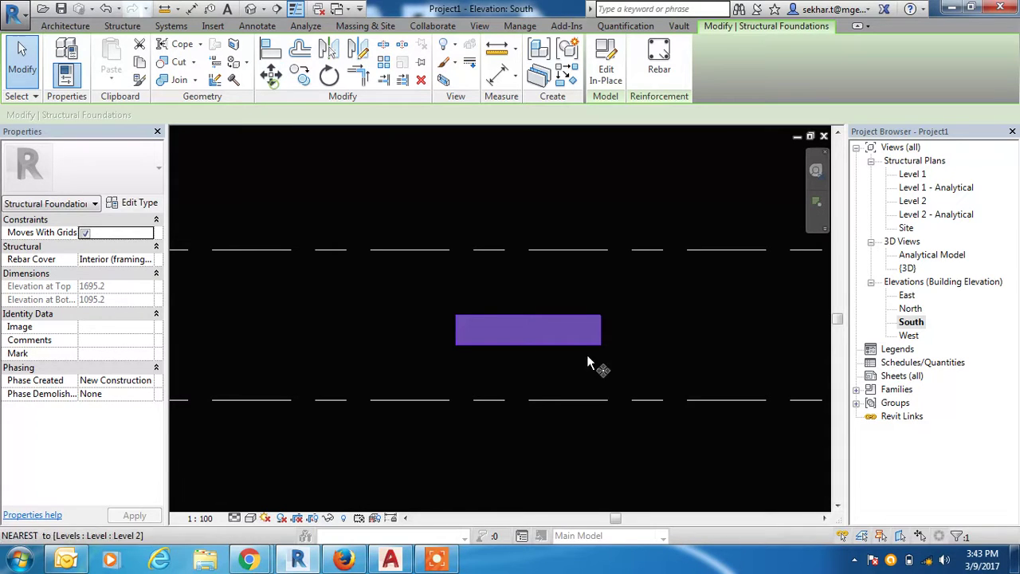
click(530, 345)
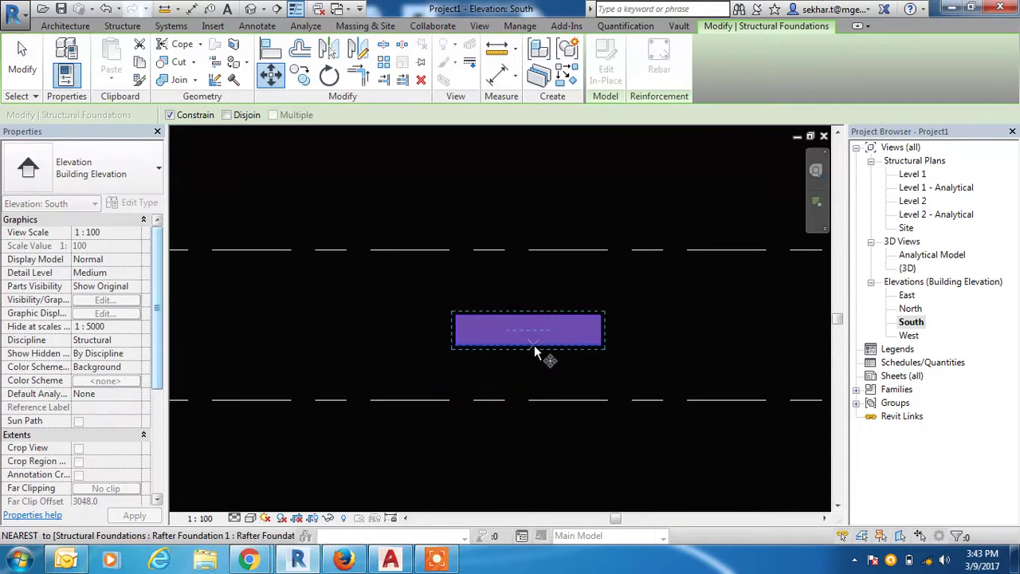
click(530, 394)
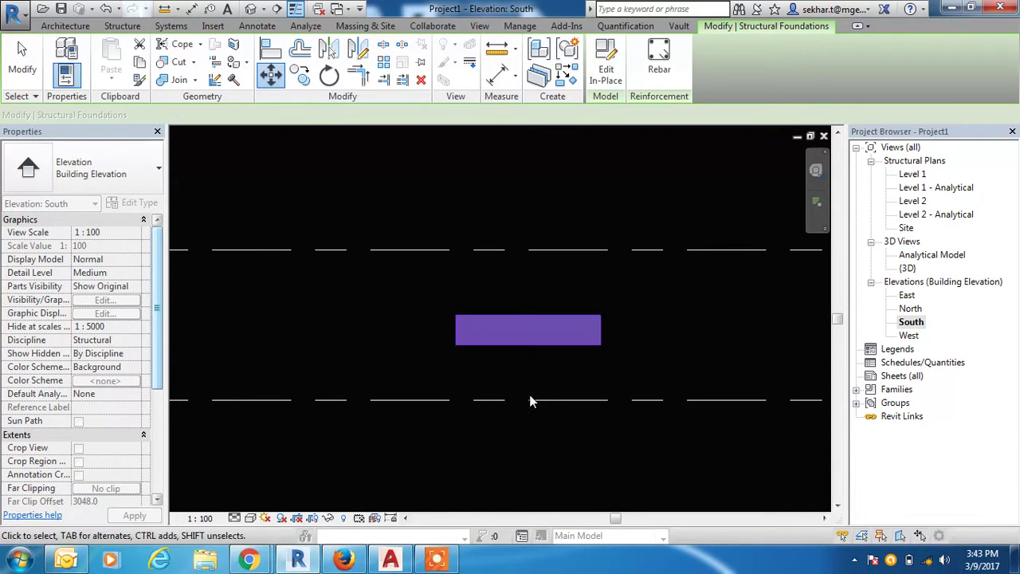
click(538, 349)
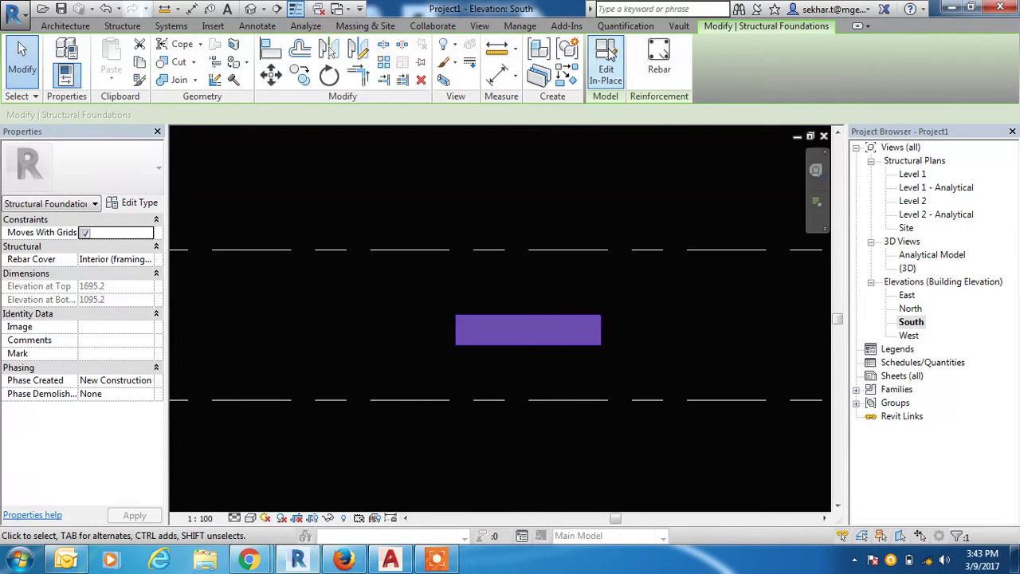
Step: Reopen the foundation for in-place editing and inspect the Height = 600 dimension's type properties
click(606, 60)
scroll(678, 365, down, 3)
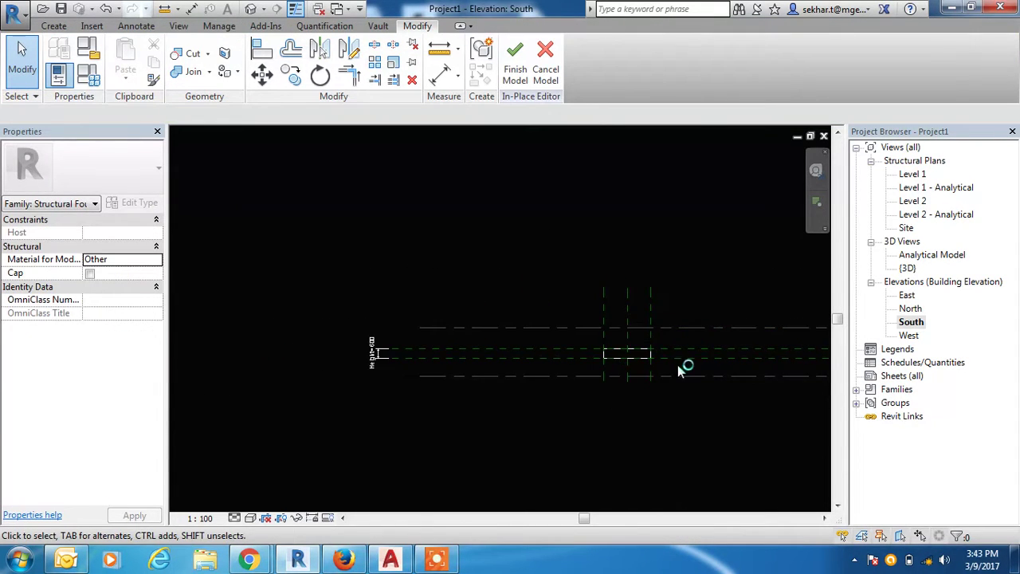
scroll(685, 371, up, 2)
click(206, 361)
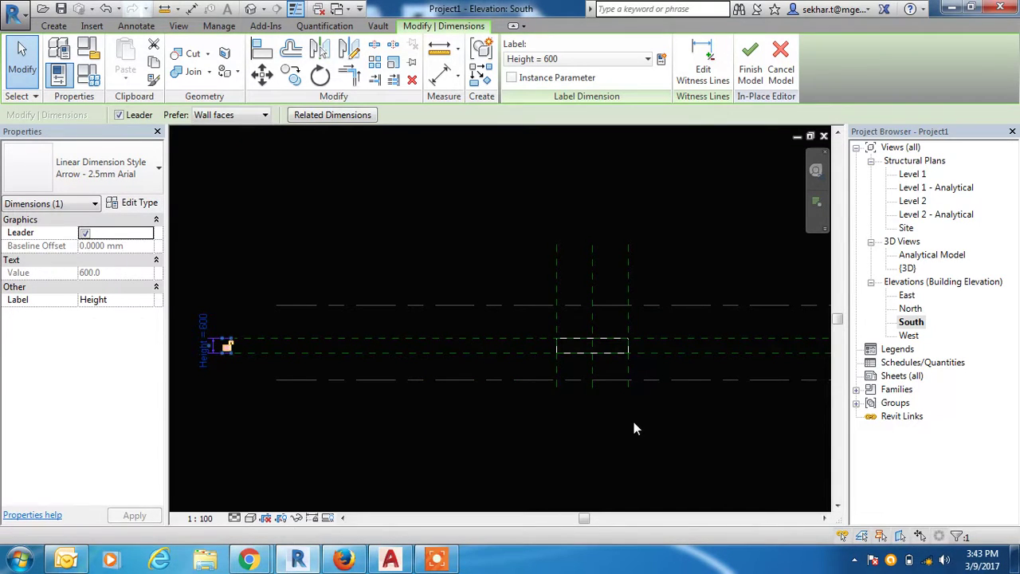
click(134, 203)
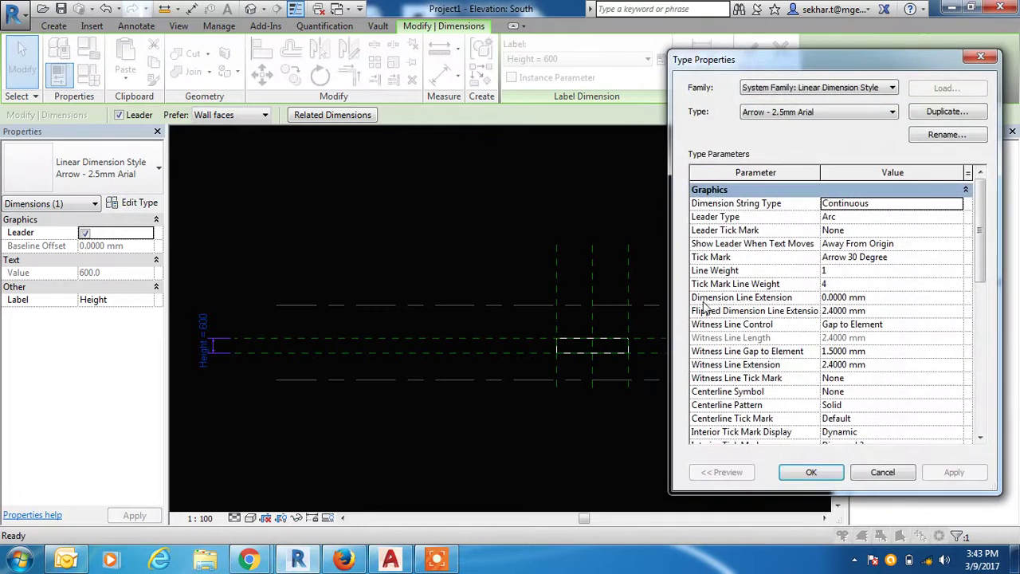
key(Escape)
key(Escape)
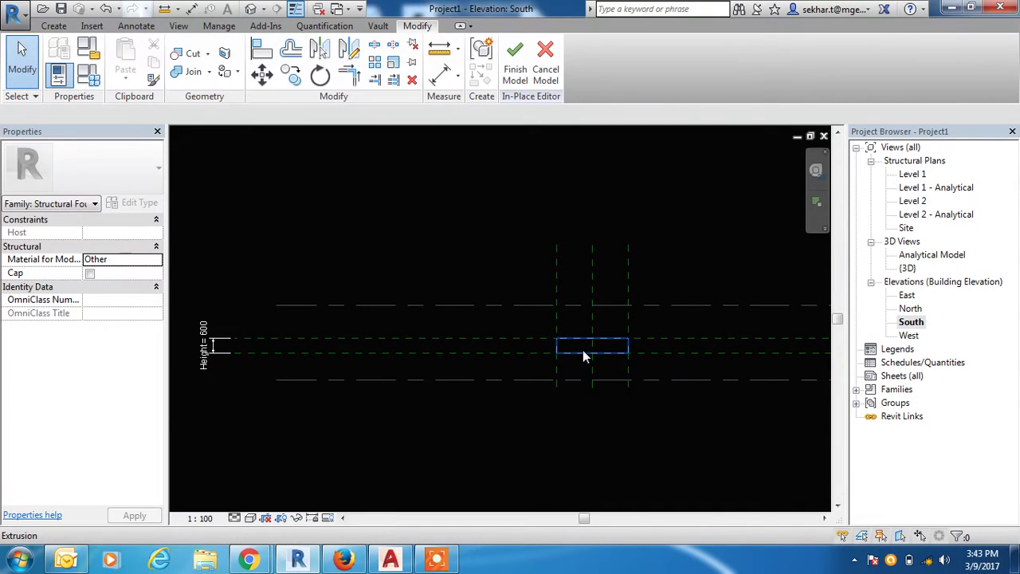
Step: Change the foundation's Height parameter to 1000 in Family Types and apply it
click(582, 351)
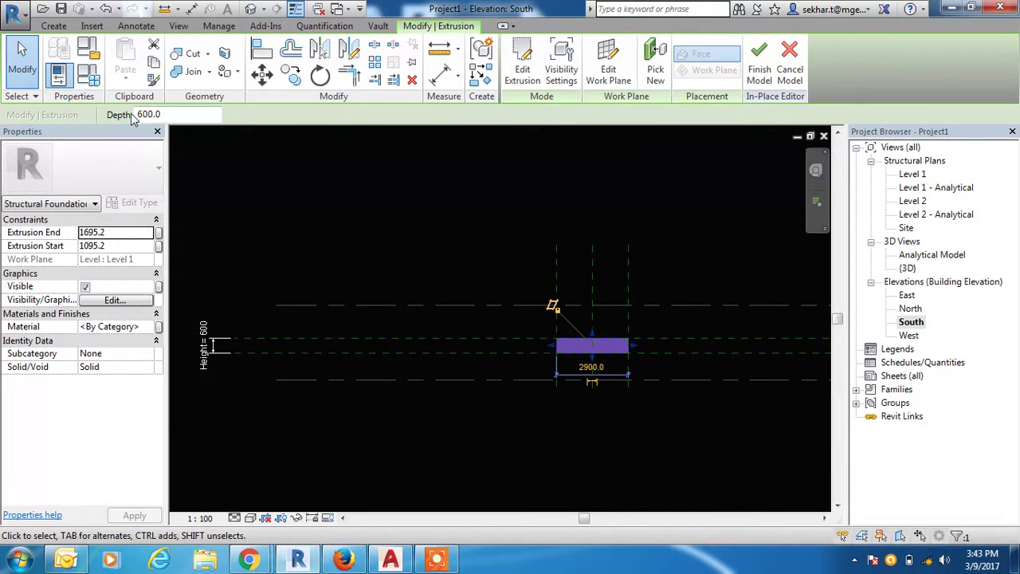
click(88, 74)
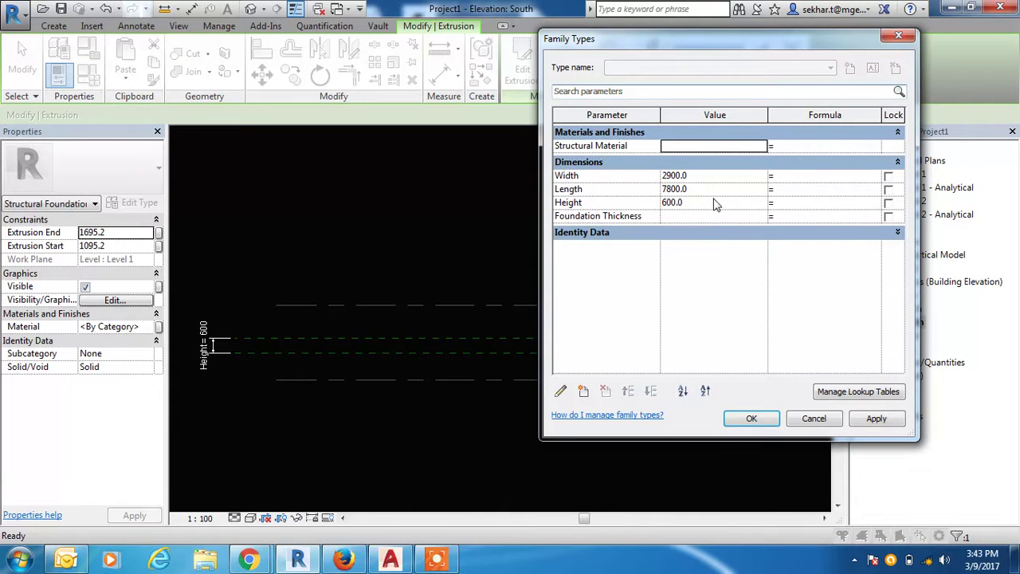
click(715, 203)
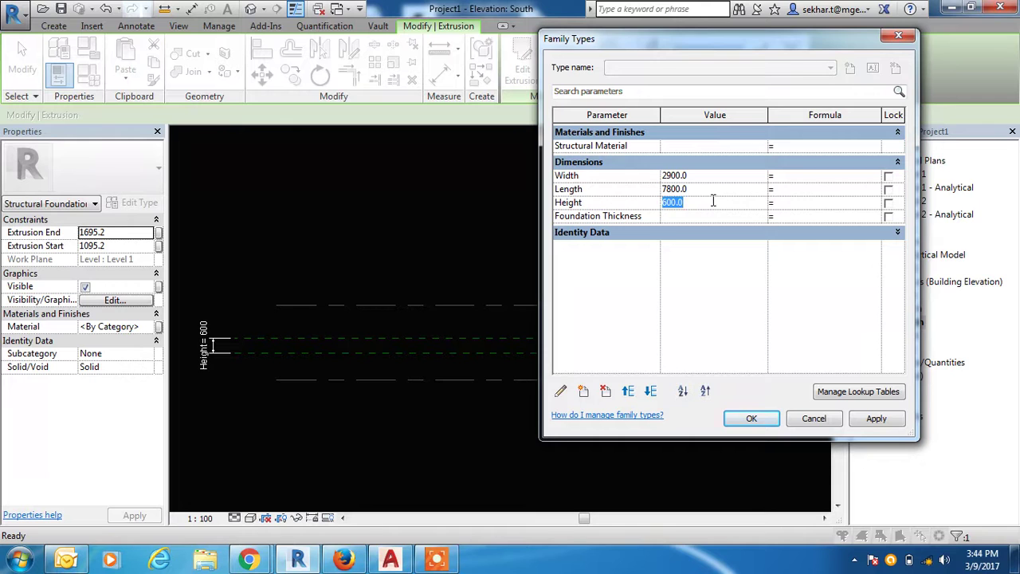
text(100)
click(876, 421)
click(752, 420)
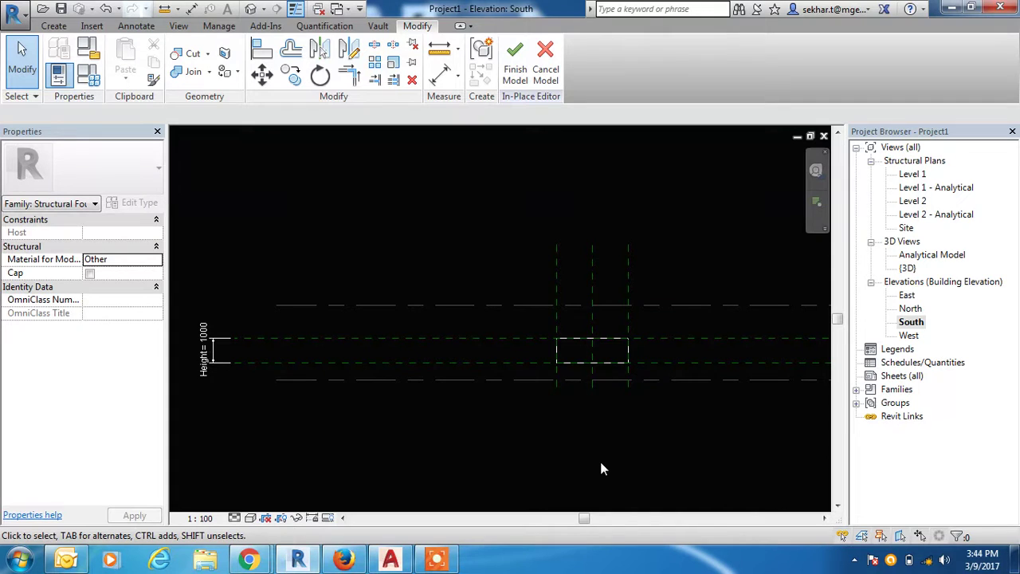
Step: Align the extrusion's bottom edge to the Level 1 line and lock it
key(a)
key(l)
click(494, 380)
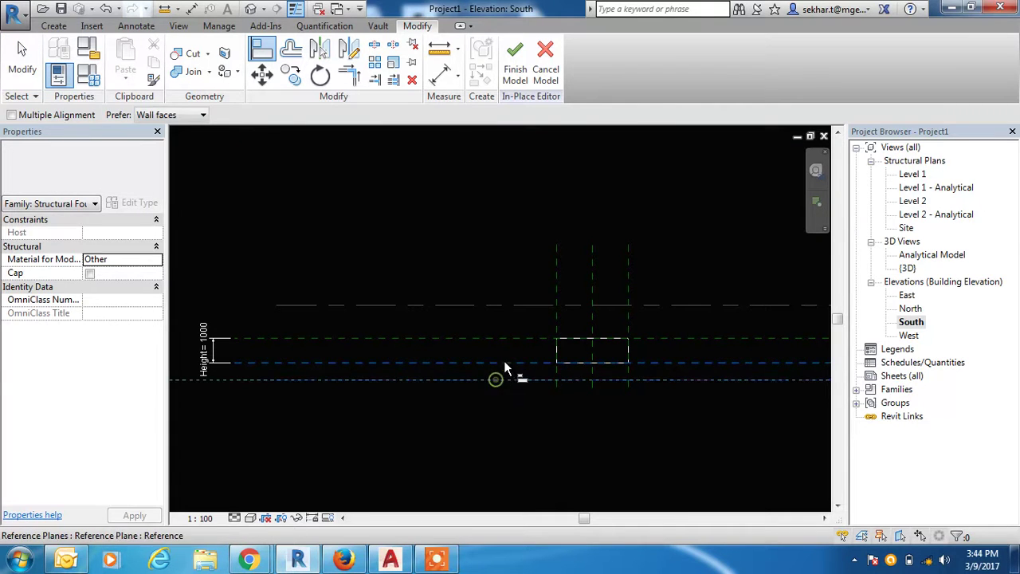
click(504, 363)
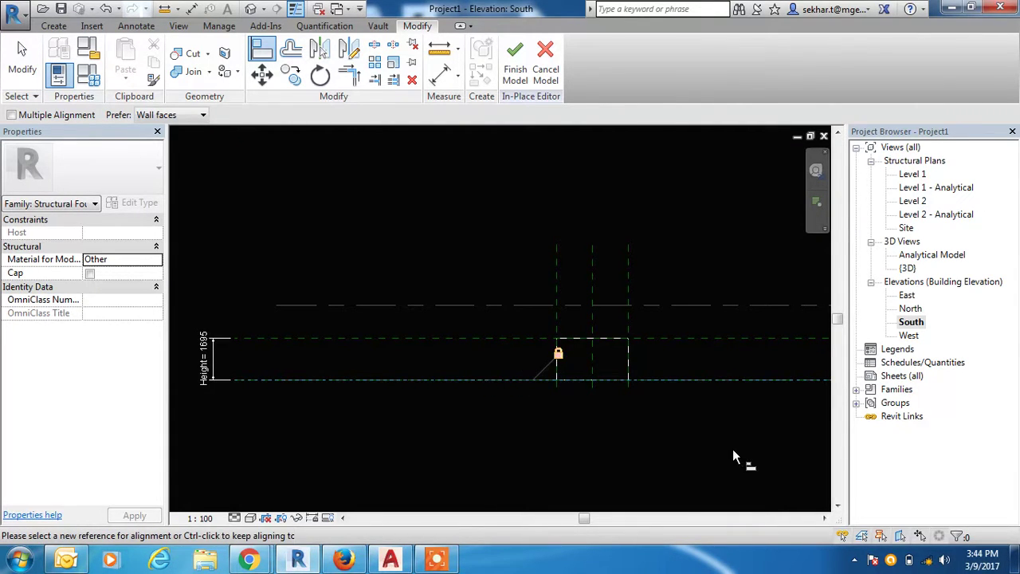
click(237, 399)
key(Escape)
key(Escape)
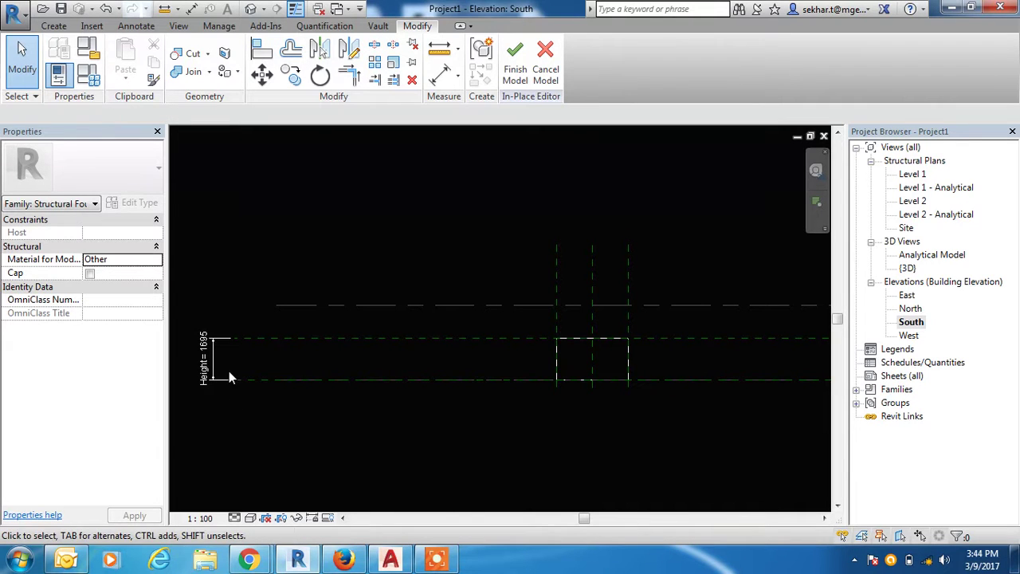
Step: Set the foundation's Height parameter back to 600 in Family Types
click(89, 75)
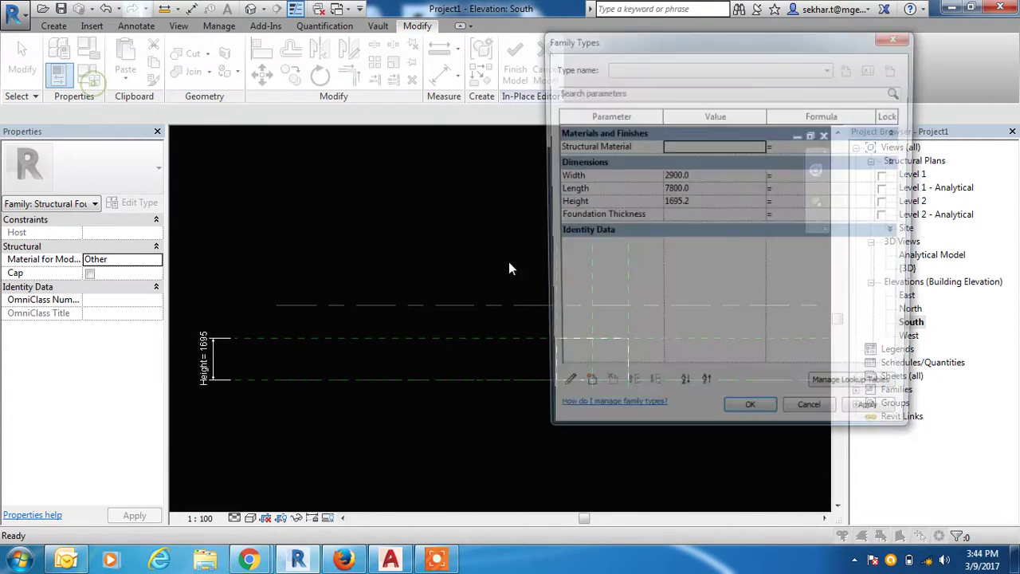
click(725, 201)
text(600)
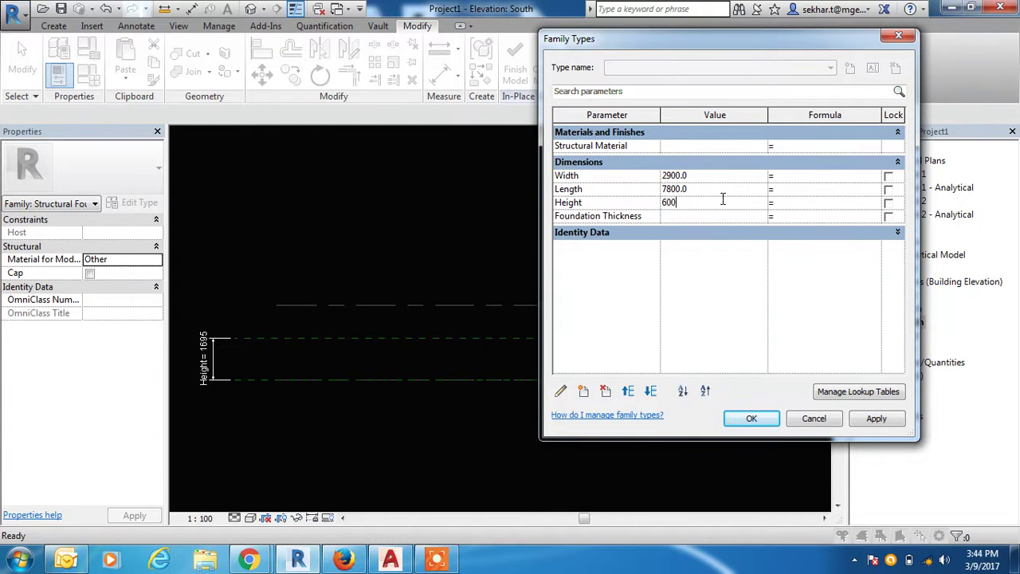
click(876, 417)
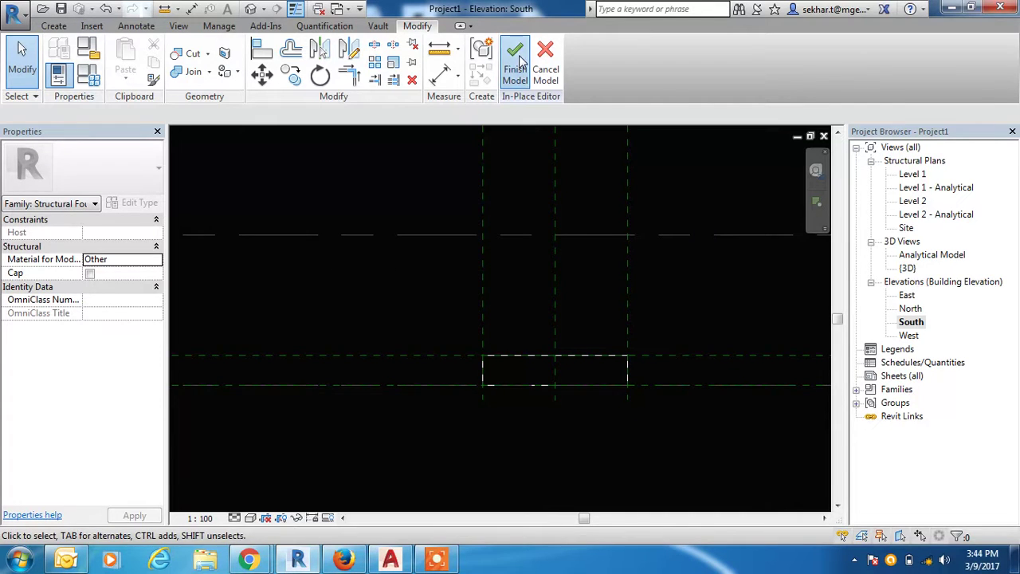
Step: Finish the pad and start a new Structural Foundations in-place model
click(519, 60)
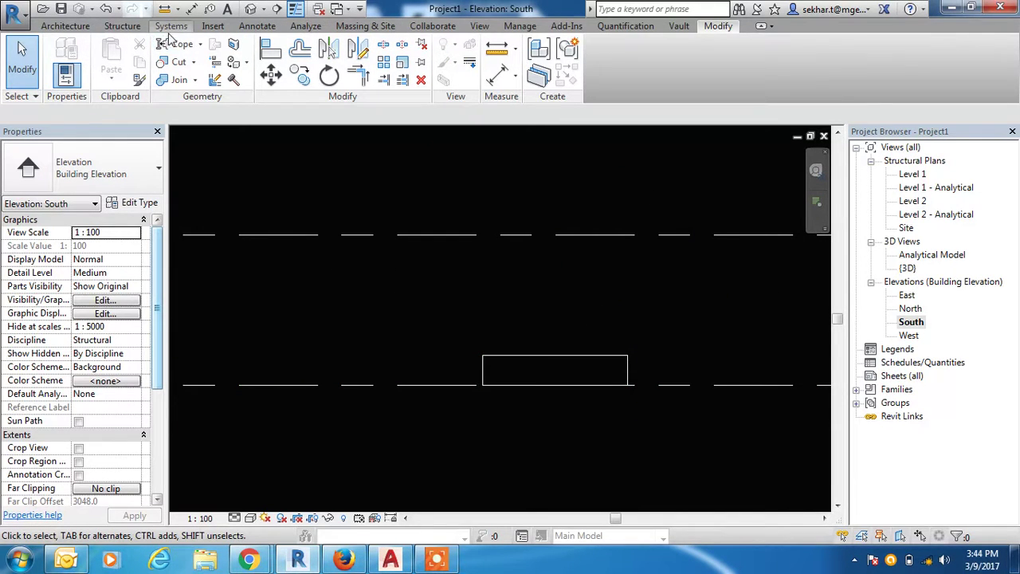
click(121, 26)
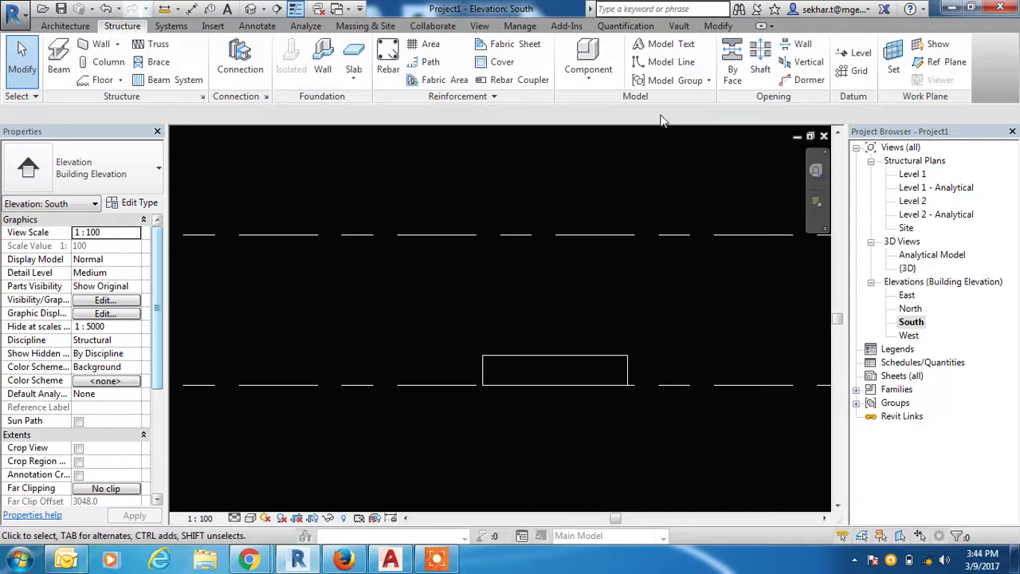
click(589, 78)
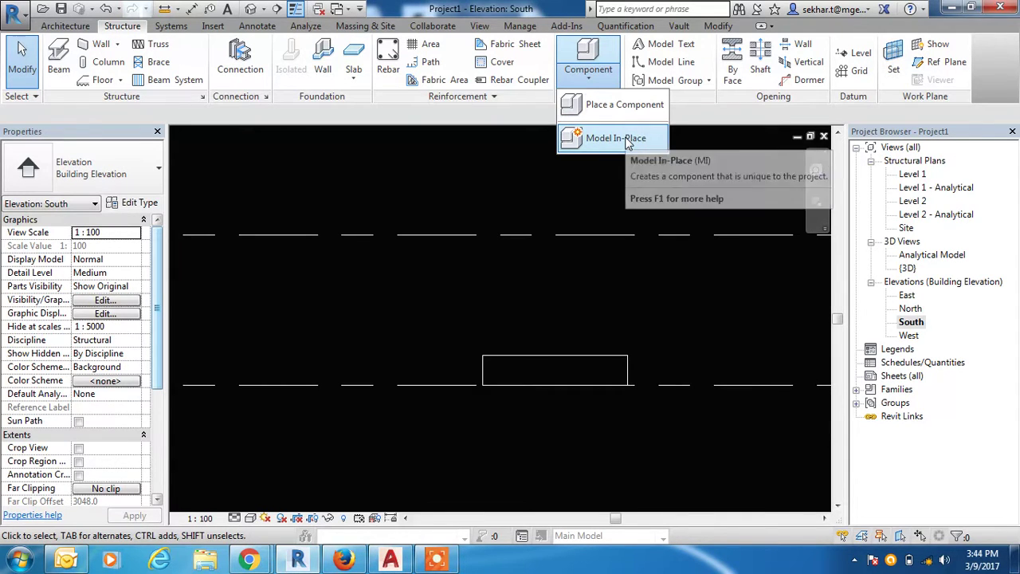
click(626, 140)
drag(613, 169, 612, 240)
drag(616, 212, 615, 267)
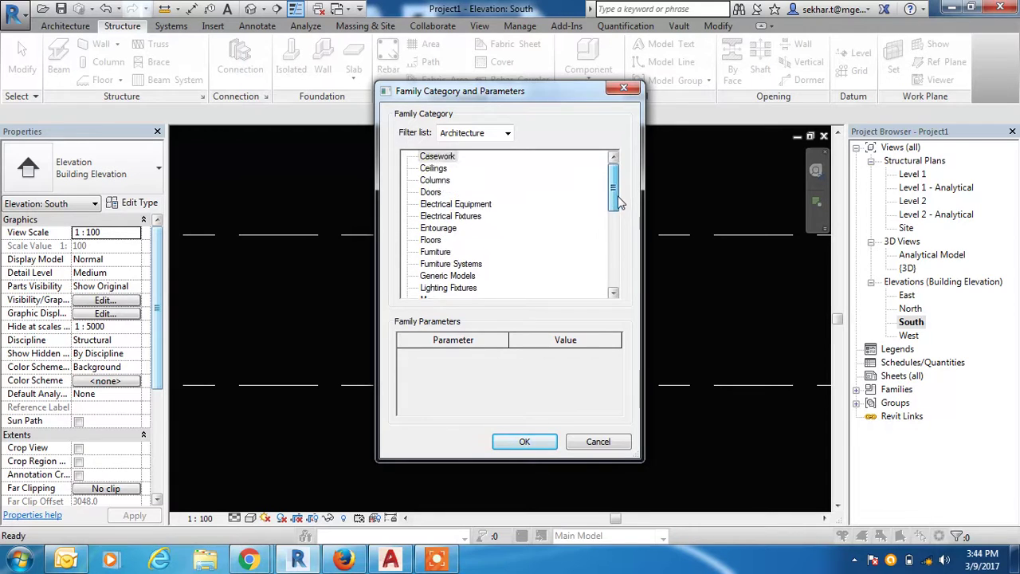
click(481, 229)
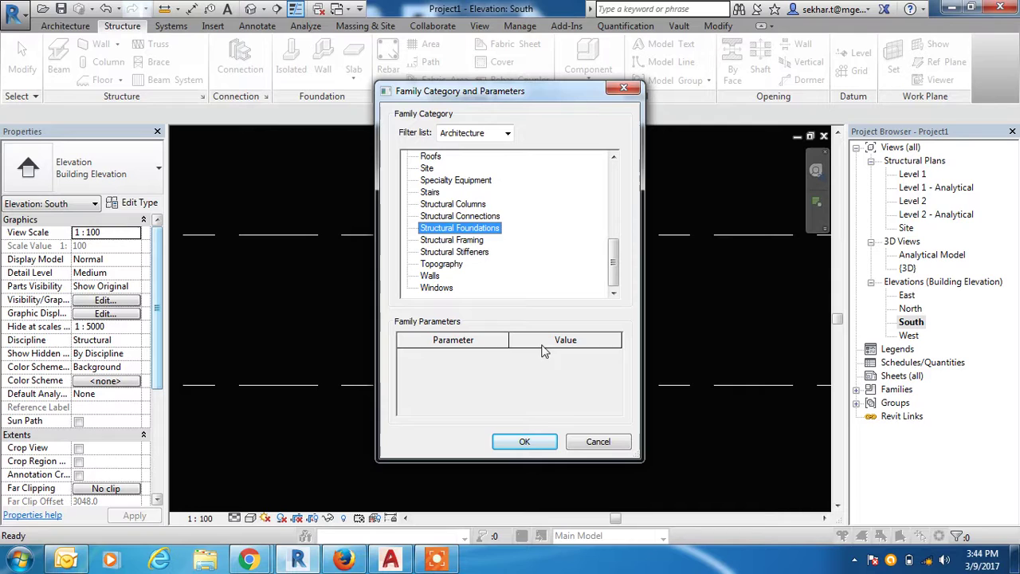
click(522, 442)
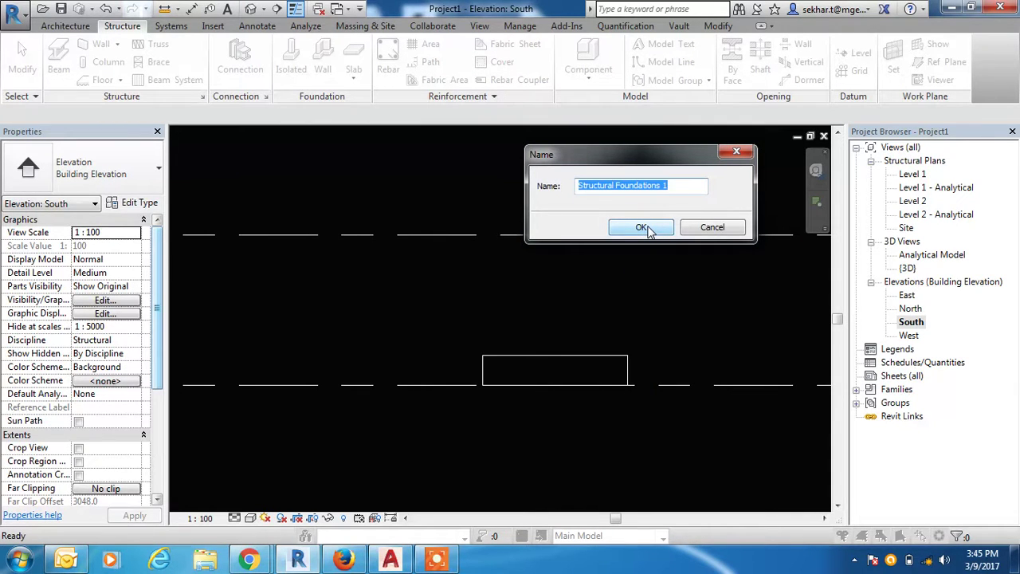
Step: Enter 'Wing wall' as the new in-place model's name
text(a)
key(Caps_Lock)
key(BackSpace)
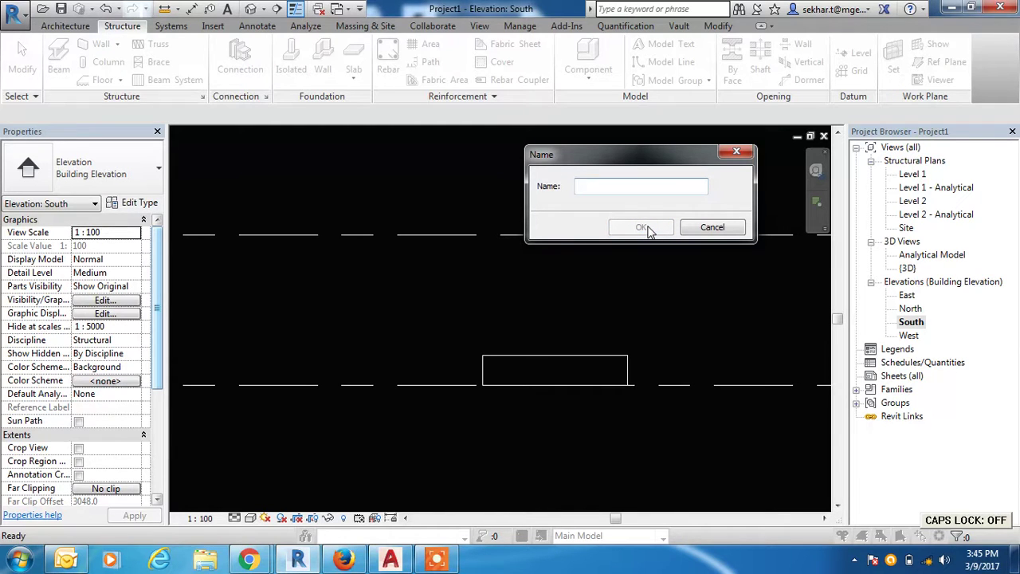
text(Wing)
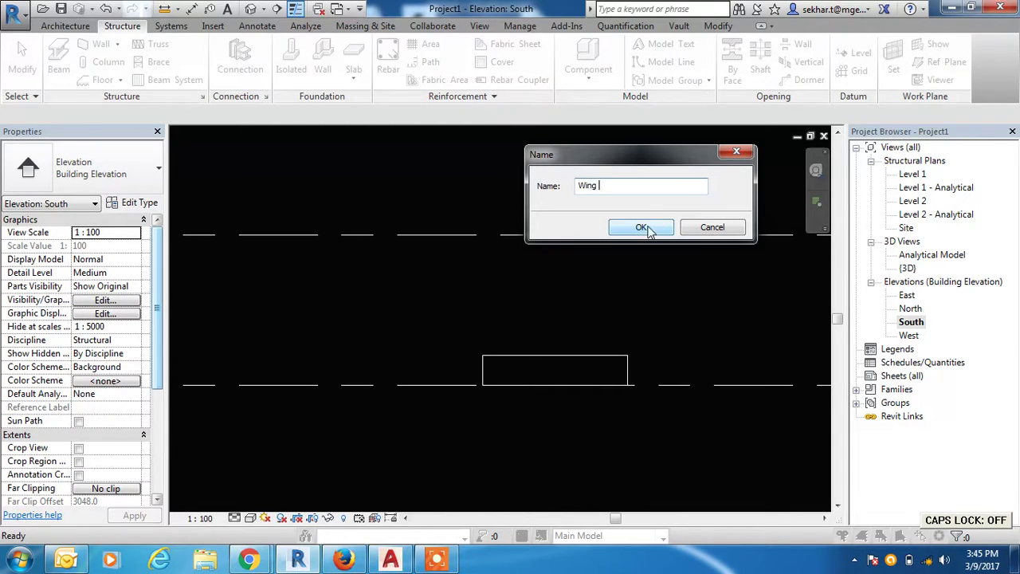
text( wall)
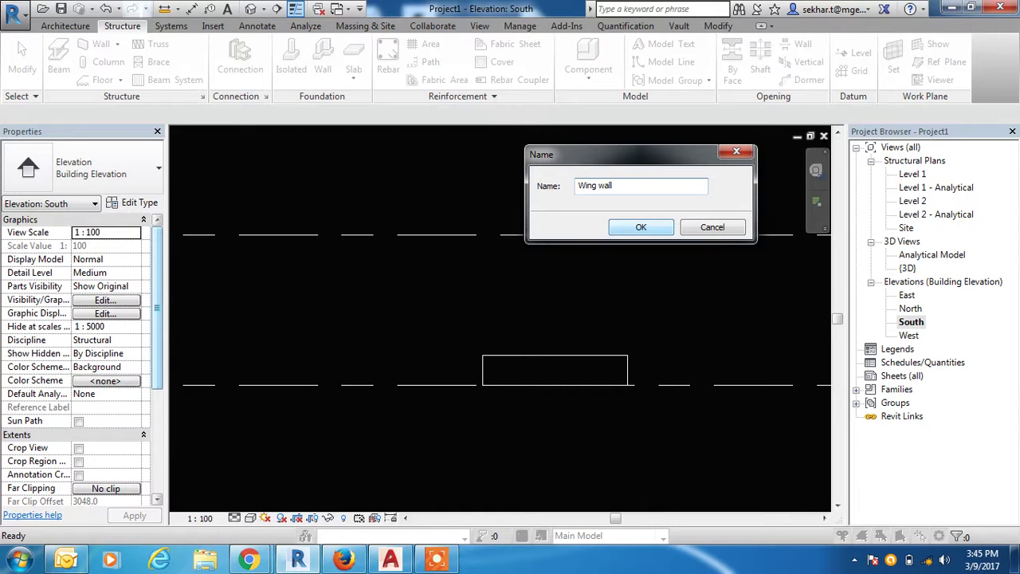
Step: Confirm the name and draw a vertical reference plane up from the pad's top midpoint
click(660, 229)
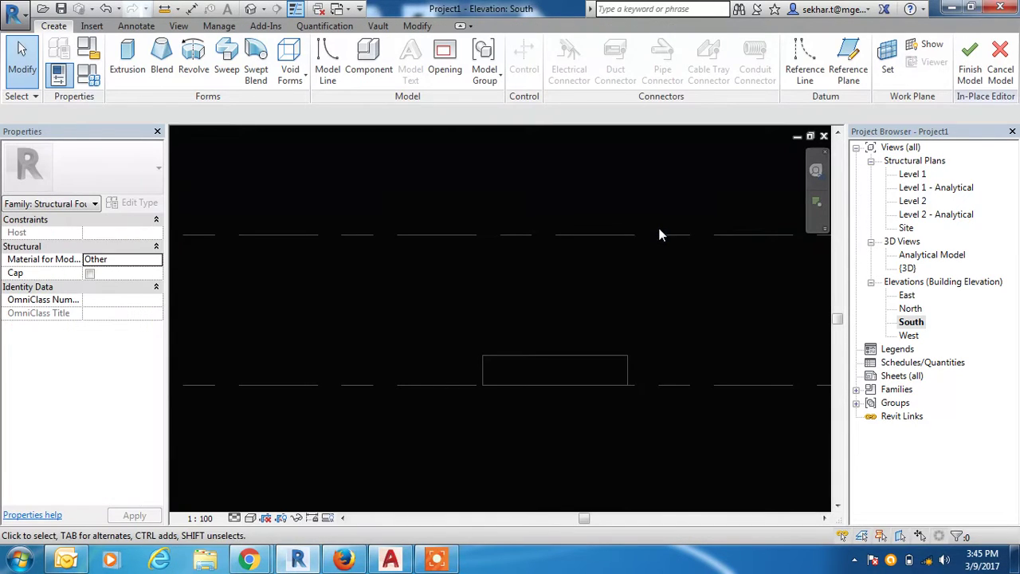
click(856, 70)
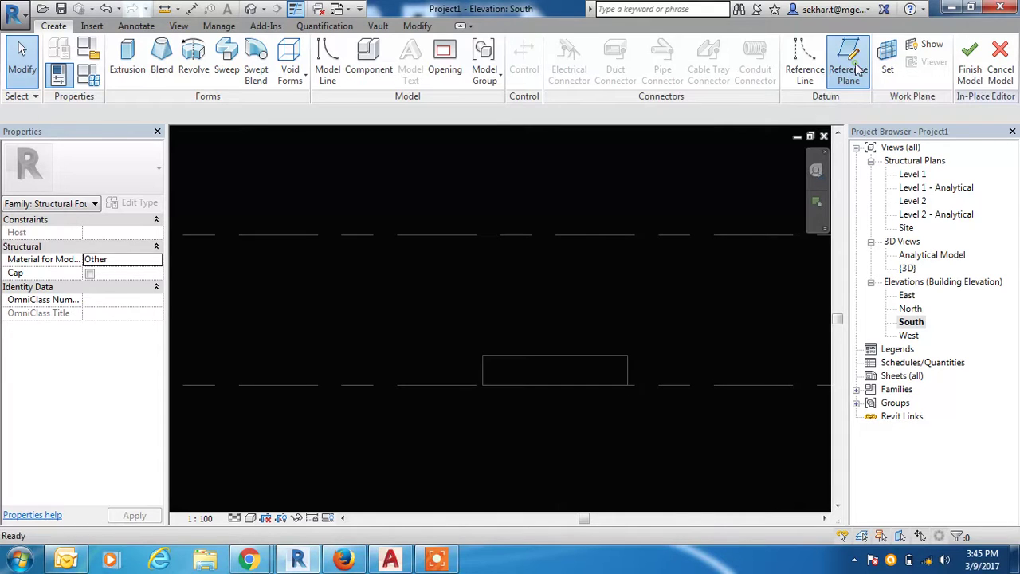
click(555, 356)
scroll(555, 190, down, 2)
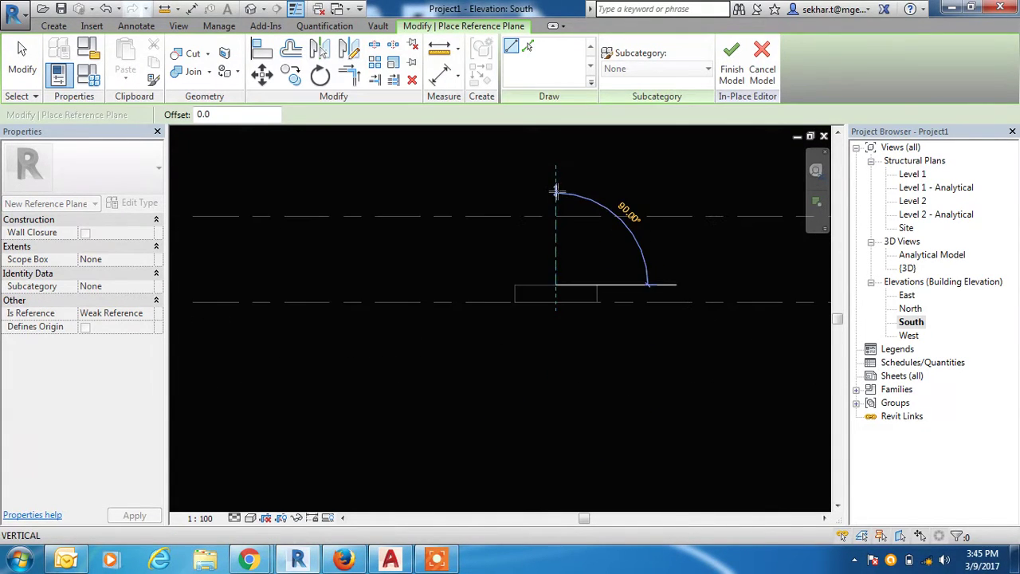
middle_drag(555, 191, 554, 225)
click(553, 200)
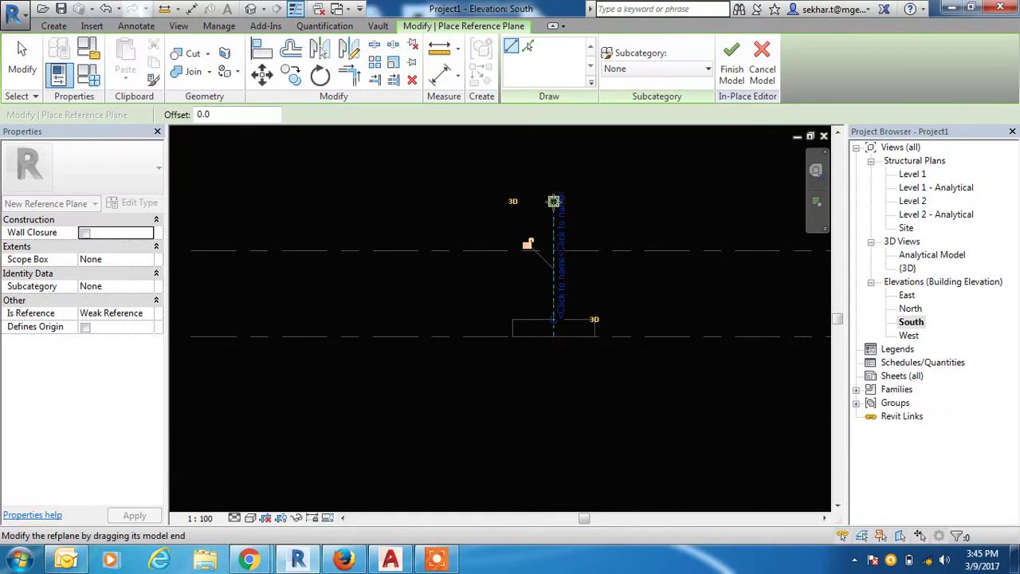
key(Escape)
Step: Extend the vertical reference plane down below the foundation pad
click(553, 234)
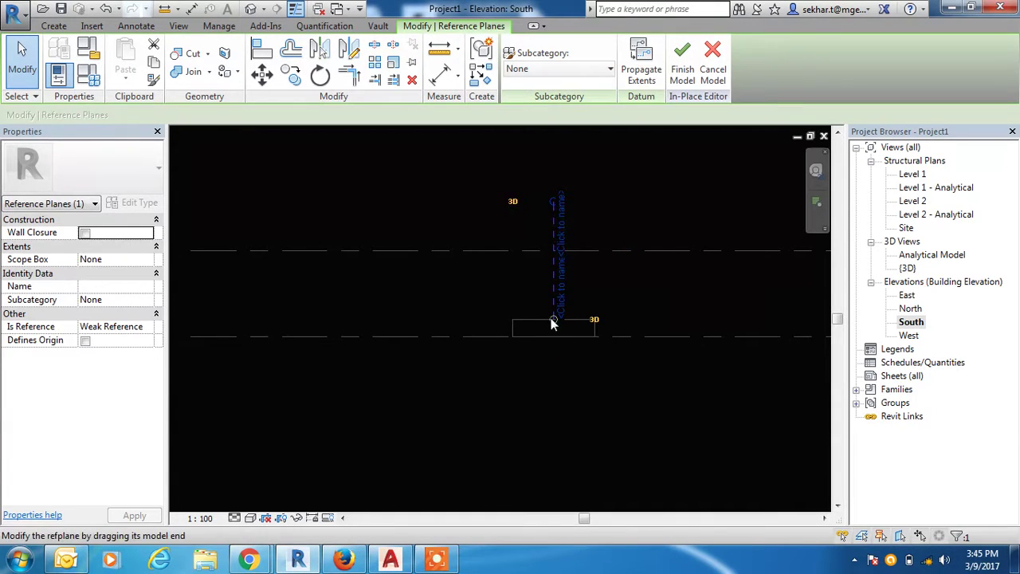
drag(551, 318, 553, 374)
click(574, 342)
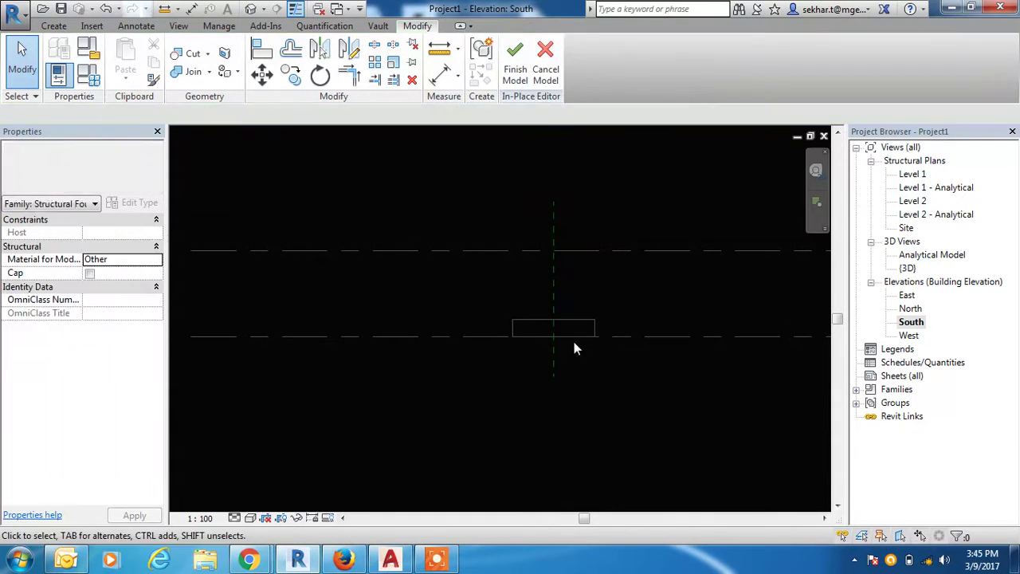
click(553, 299)
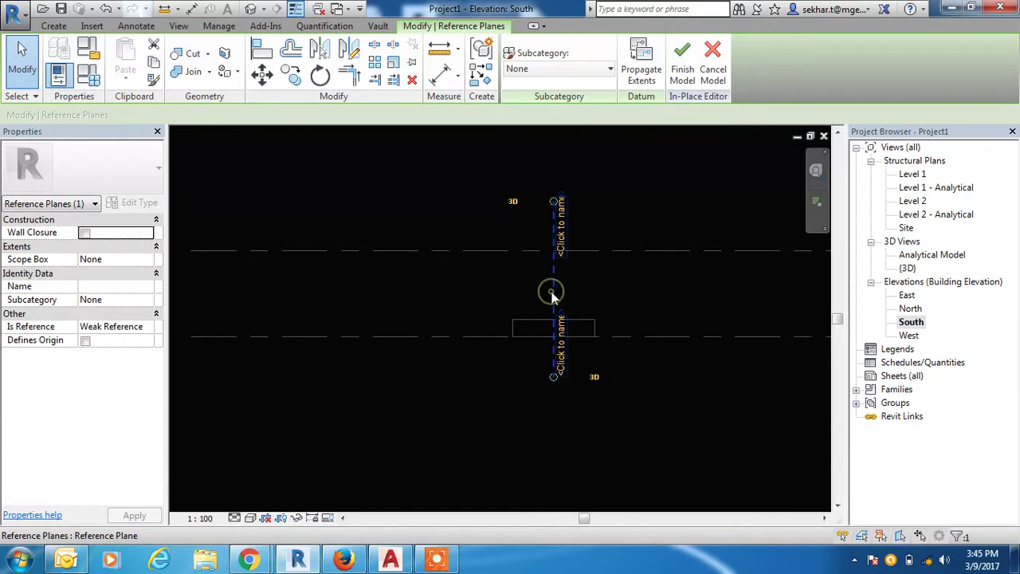
click(410, 70)
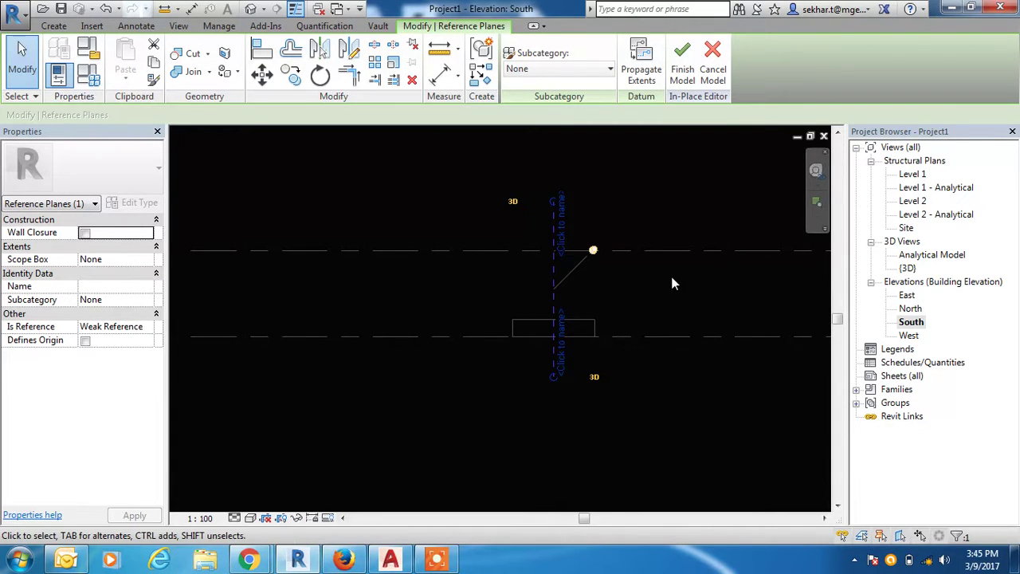
key(Escape)
key(Escape)
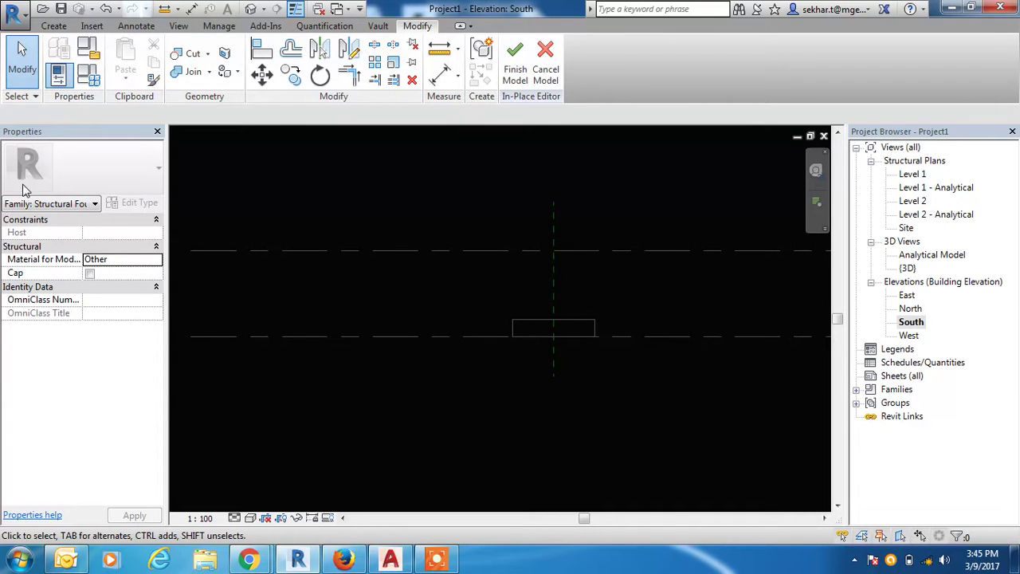
click(53, 25)
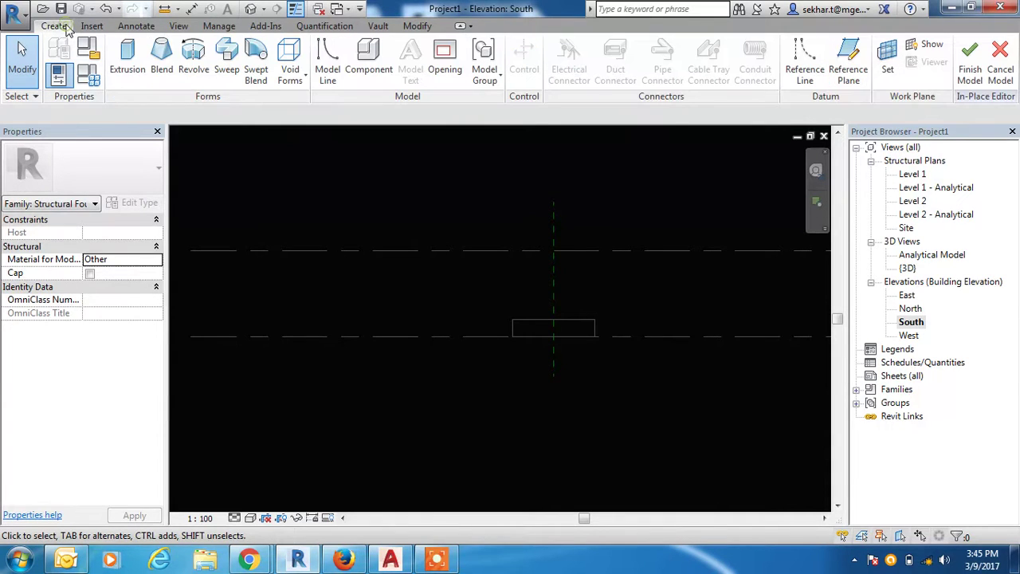
Step: Start a Wing wall extrusion with the foundation's reference picked as its work plane
click(127, 64)
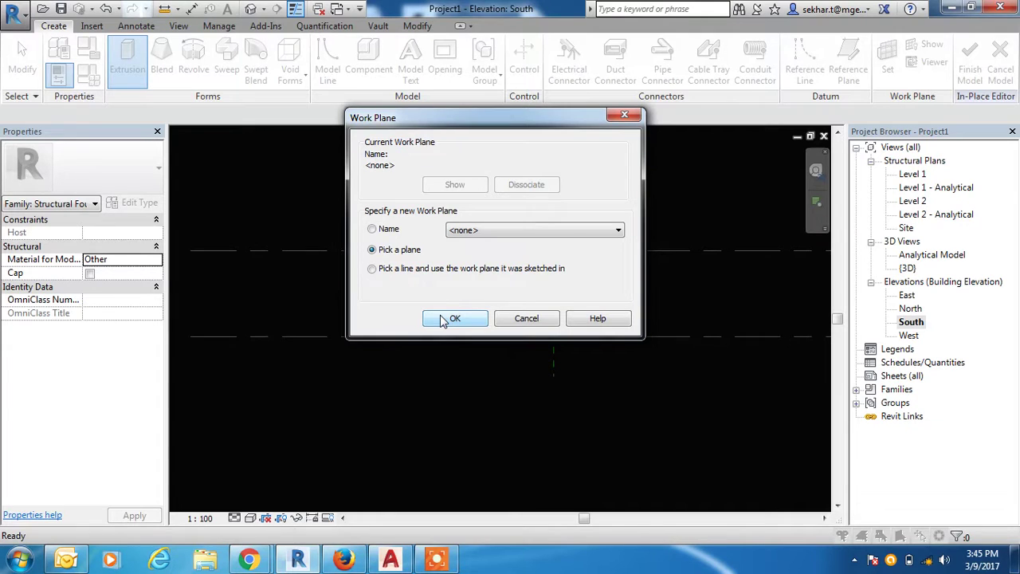
click(447, 319)
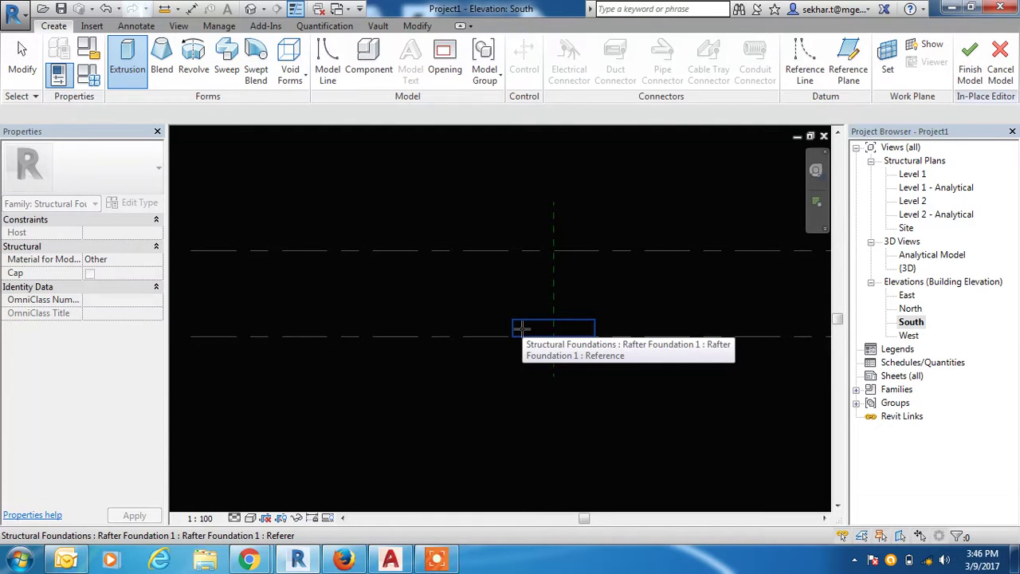
click(519, 327)
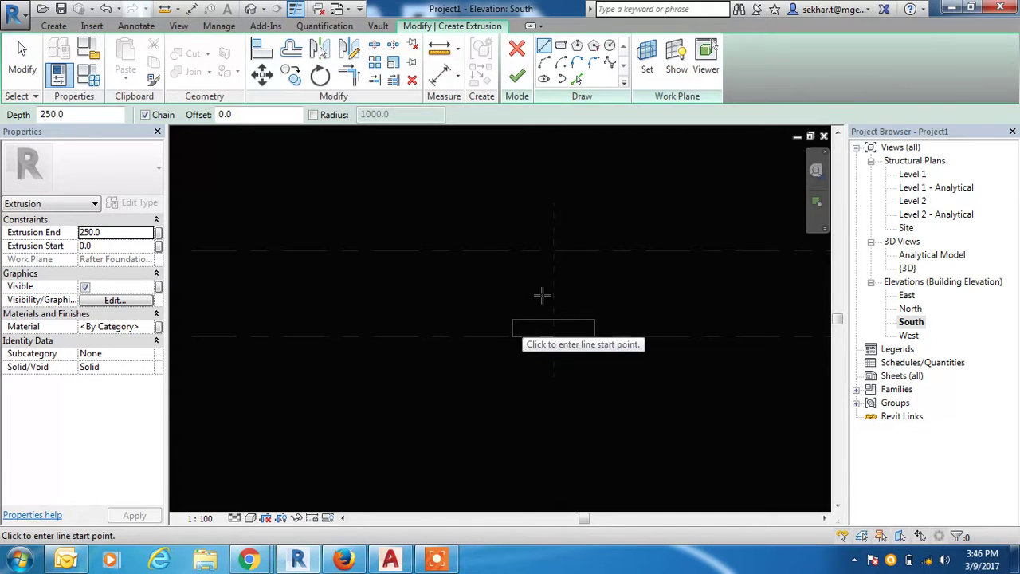
Step: Sketch the profile's 3500-high vertical back edge and 500-wide top edge
click(674, 71)
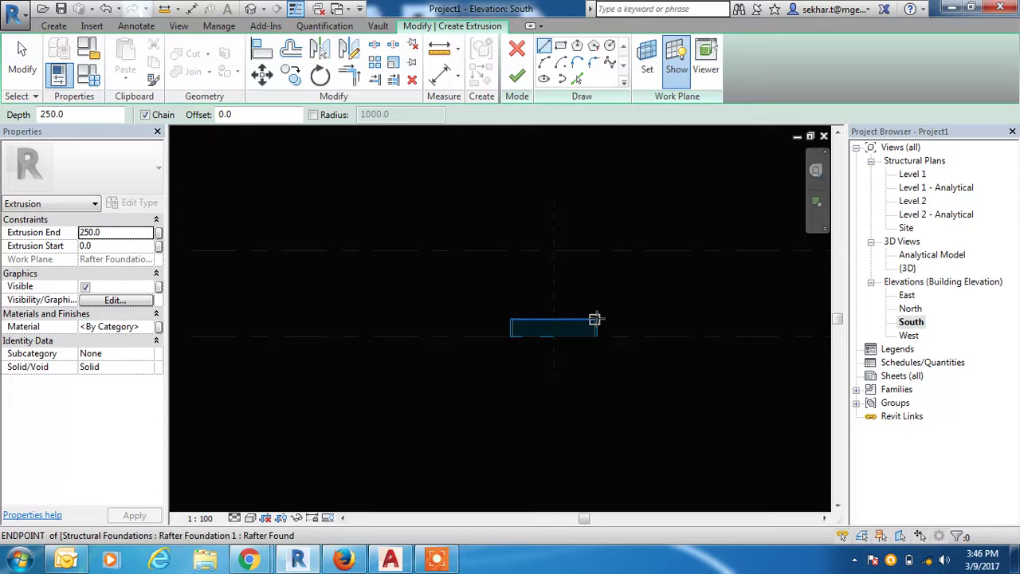
click(676, 57)
scroll(549, 321, up, 2)
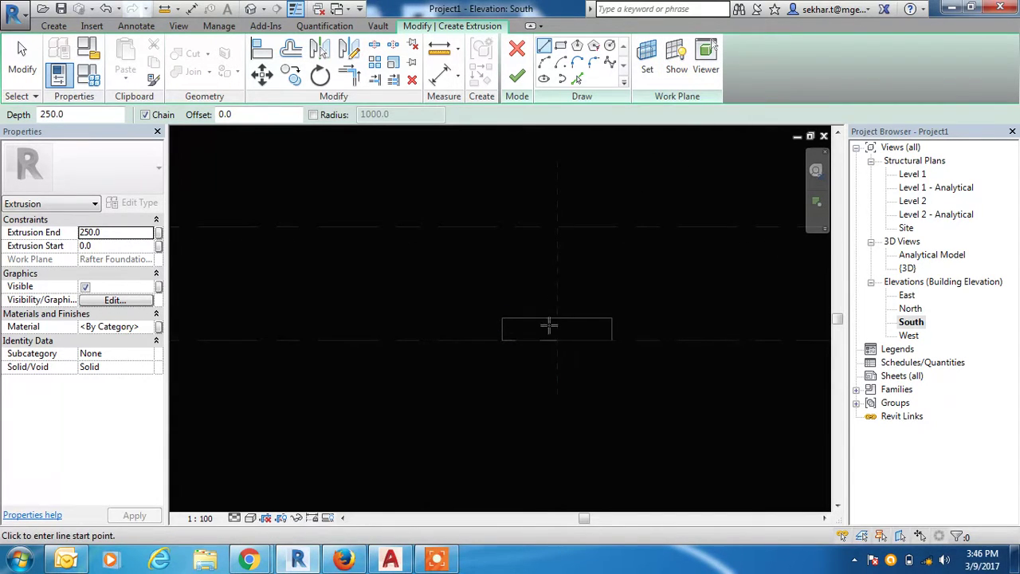
click(557, 318)
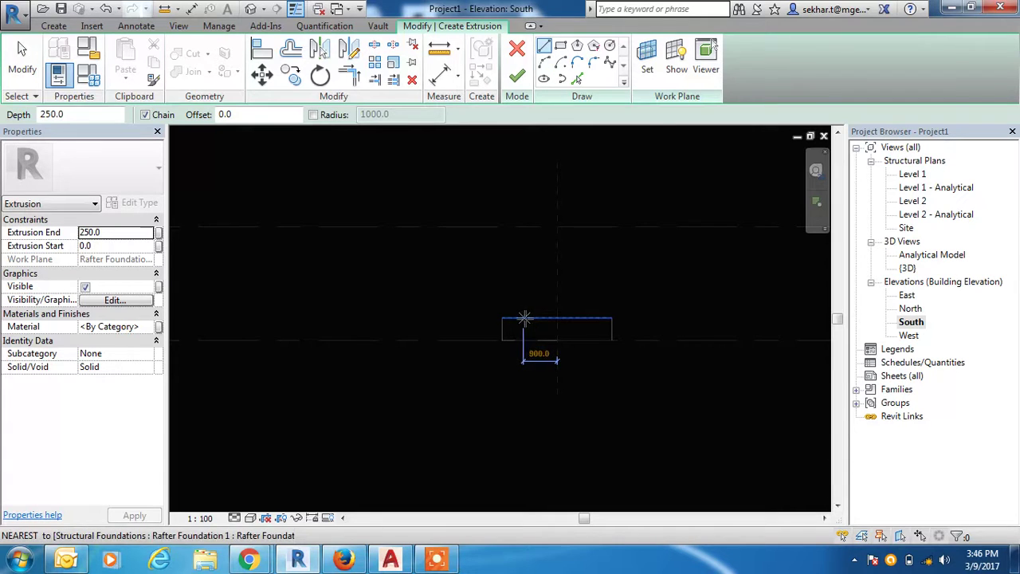
click(526, 318)
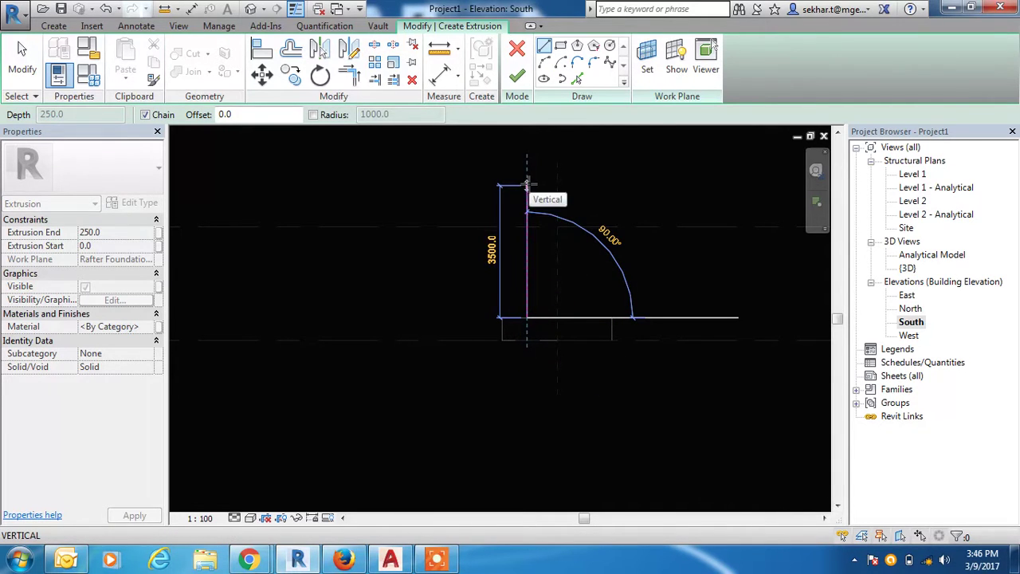
click(526, 185)
click(546, 186)
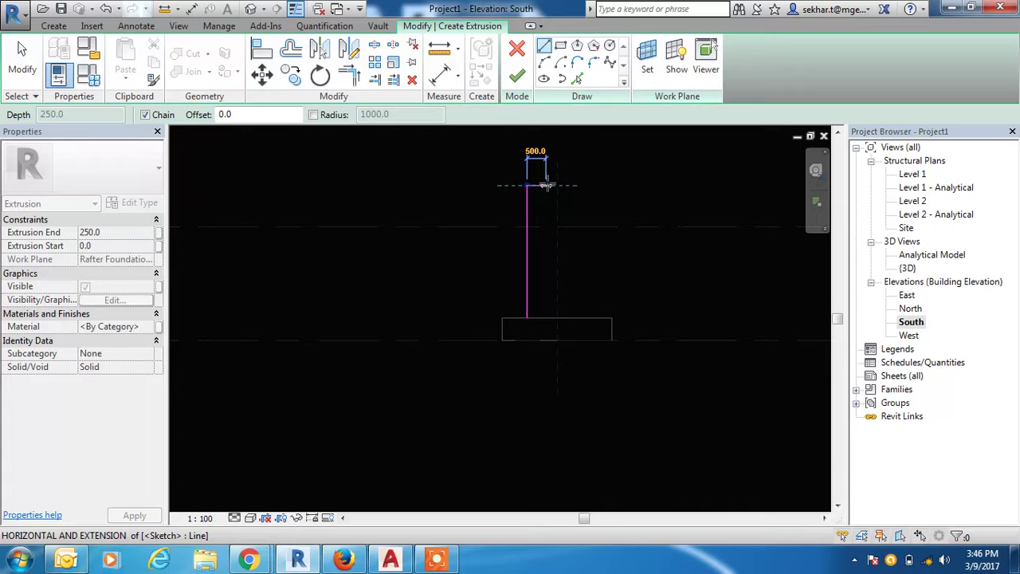
key(Escape)
Step: Close the profile with a 2100 bottom and sloped face, shift it onto the pad, finish
click(526, 318)
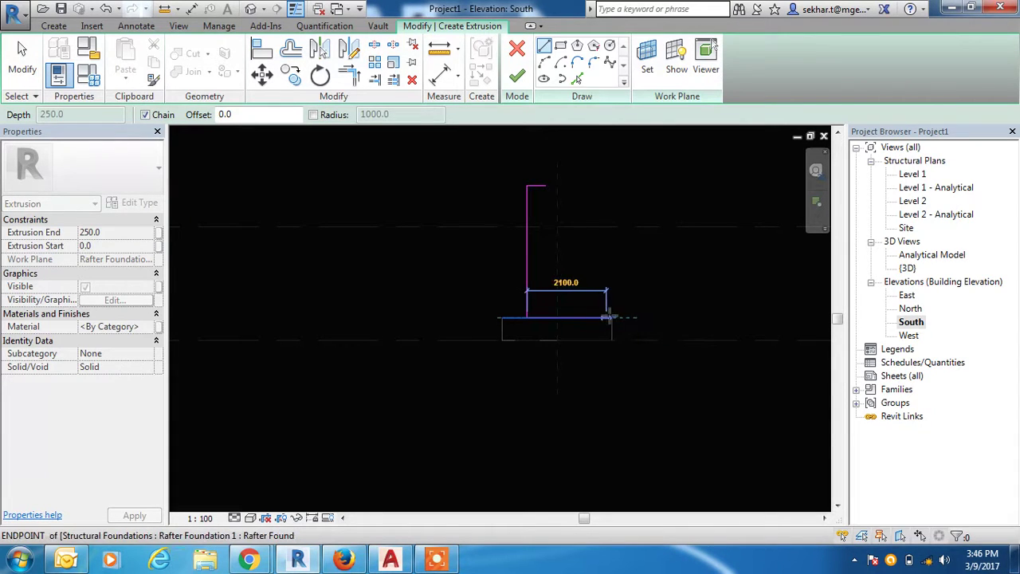
click(606, 317)
click(546, 185)
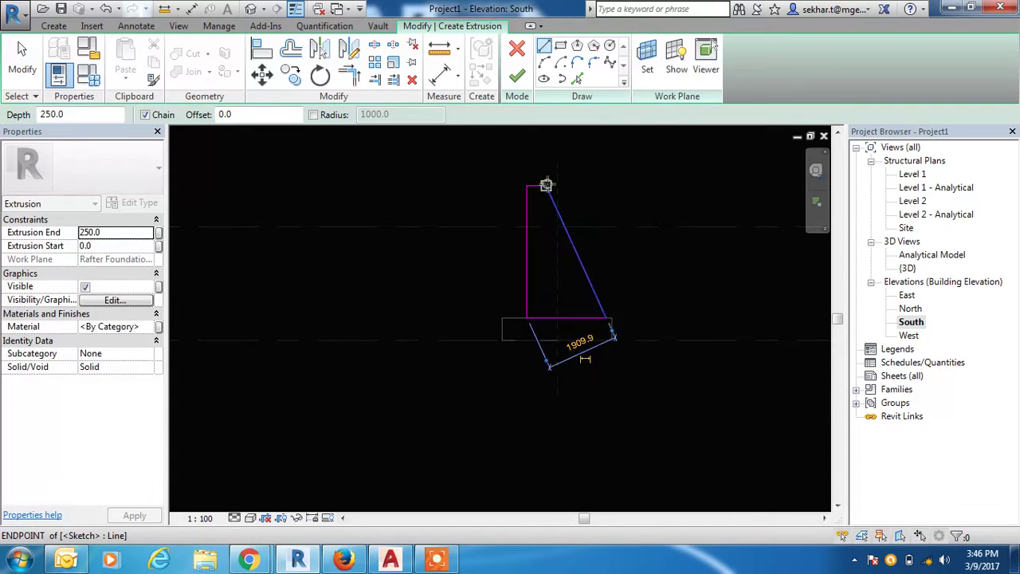
key(Escape)
key(Escape)
drag(502, 163, 613, 335)
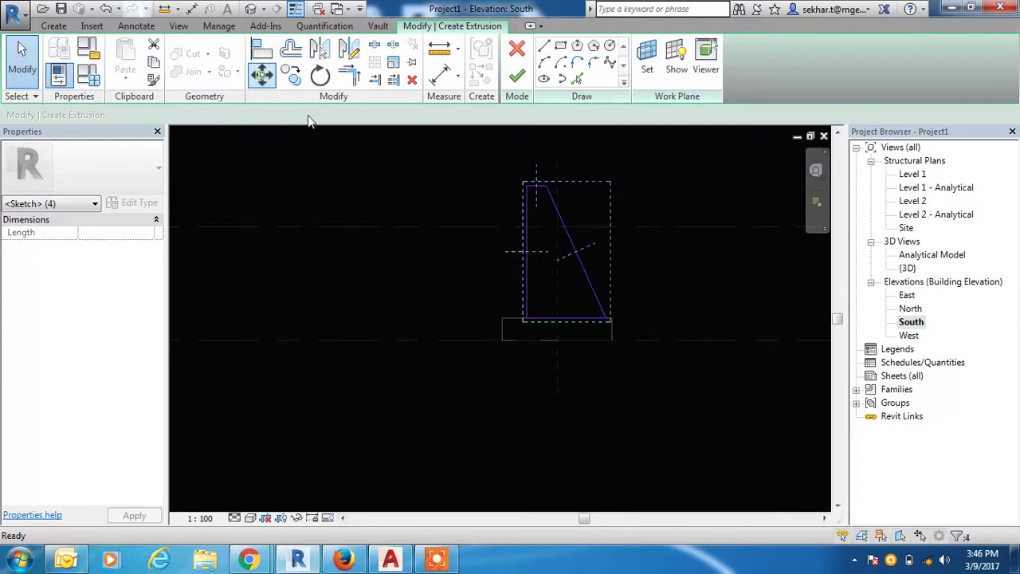
click(566, 319)
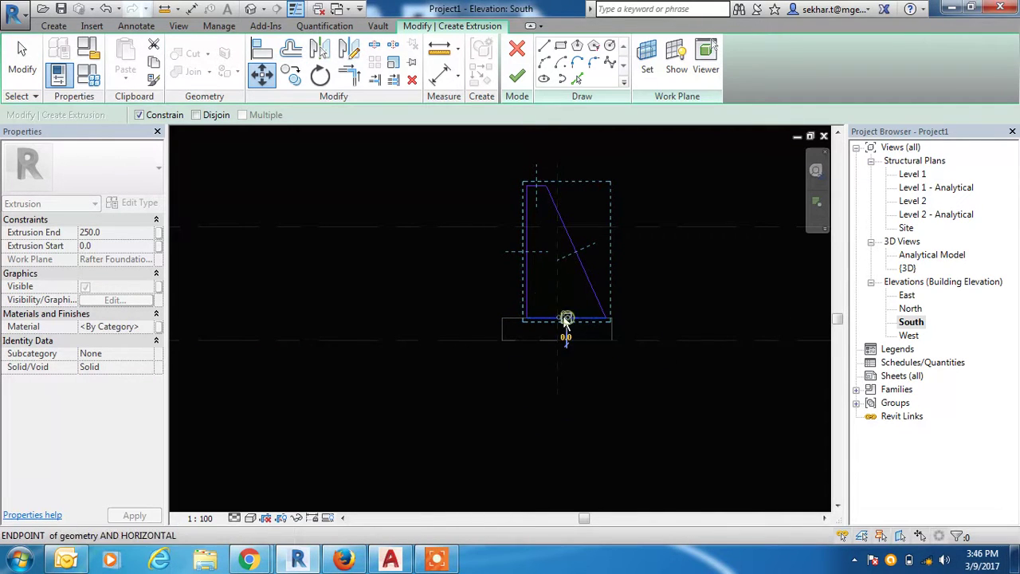
click(557, 319)
key(Escape)
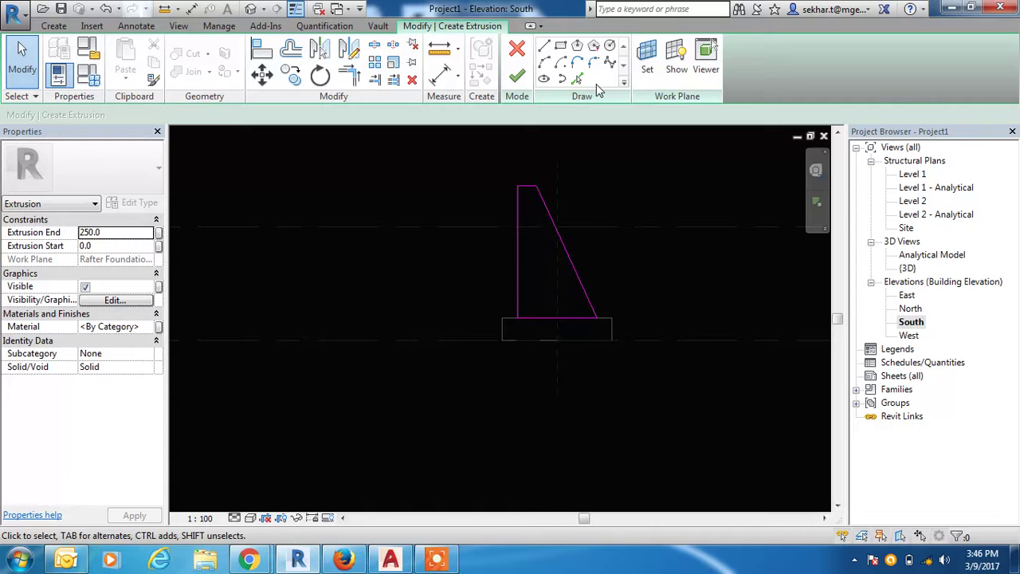
click(517, 79)
Step: Drag the wing wall's base up above the foundation pad
click(703, 307)
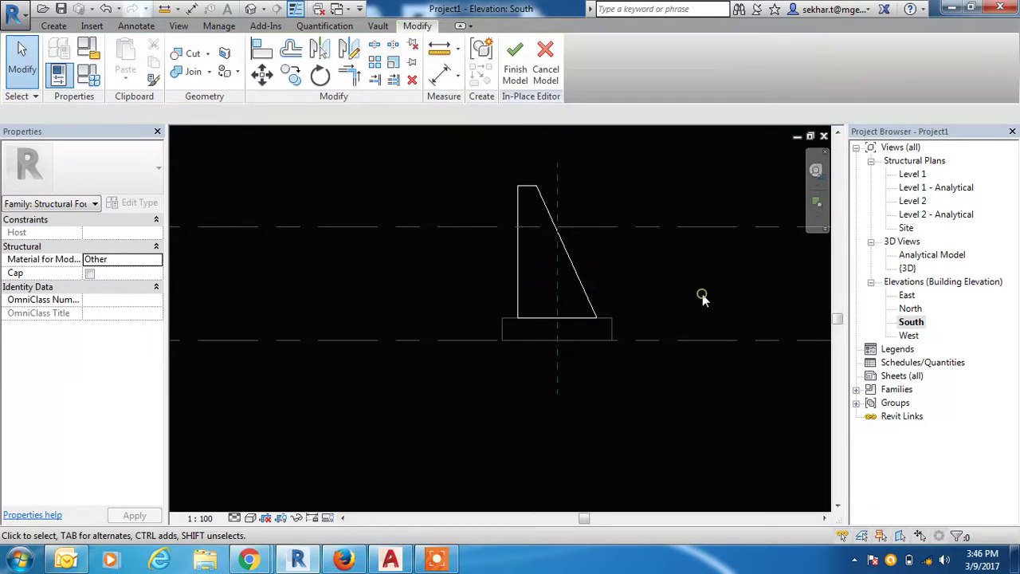
click(595, 317)
scroll(564, 323, up, 3)
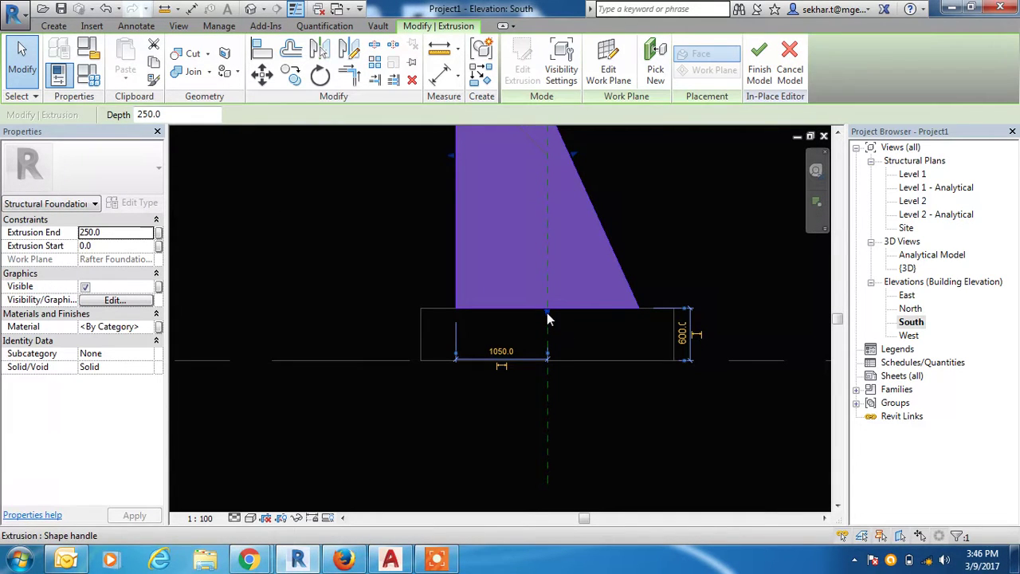
drag(550, 317, 547, 296)
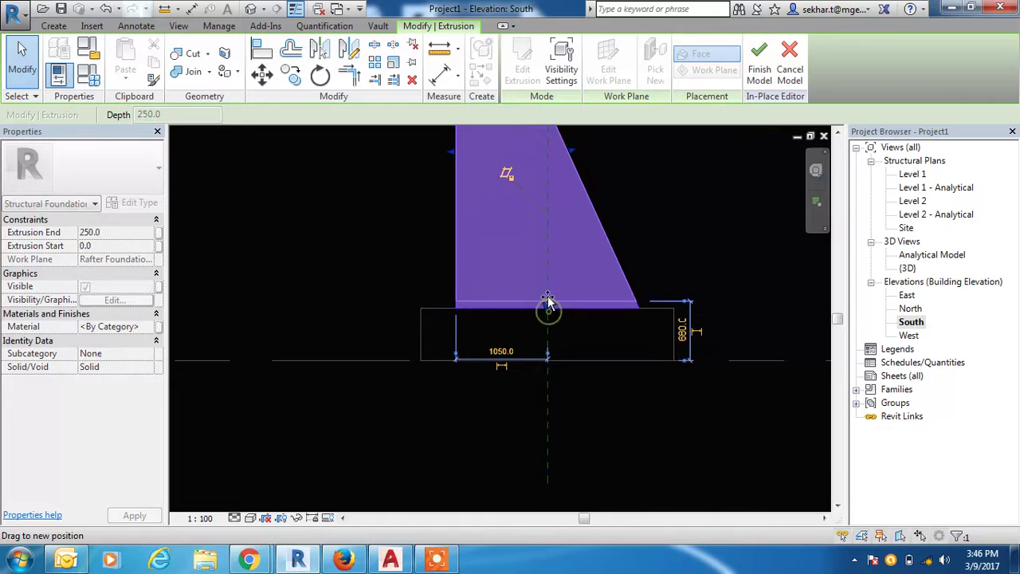
click(640, 243)
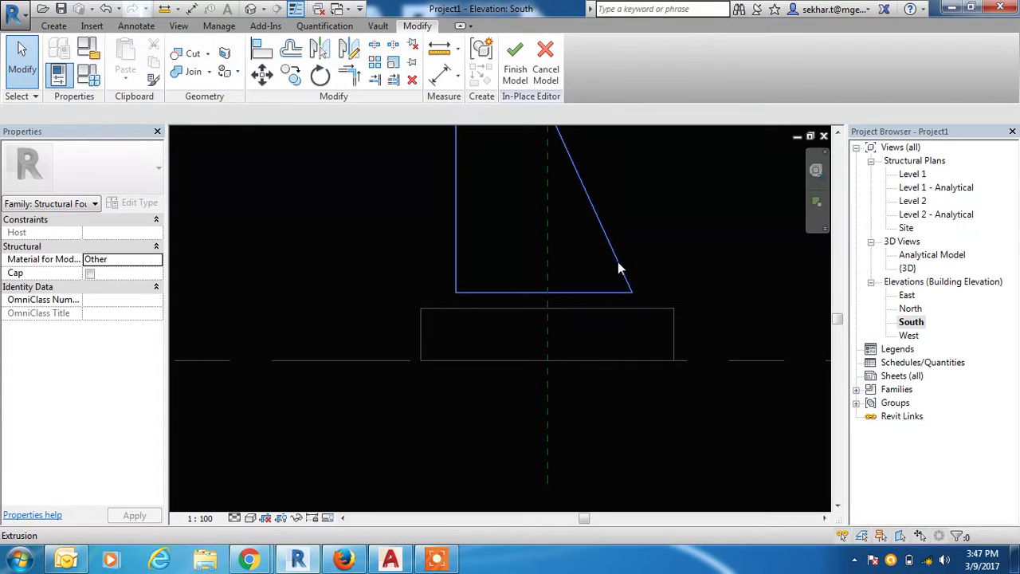
Step: Align the wing wall's base to the pad's top face and lock it
key(a)
key(l)
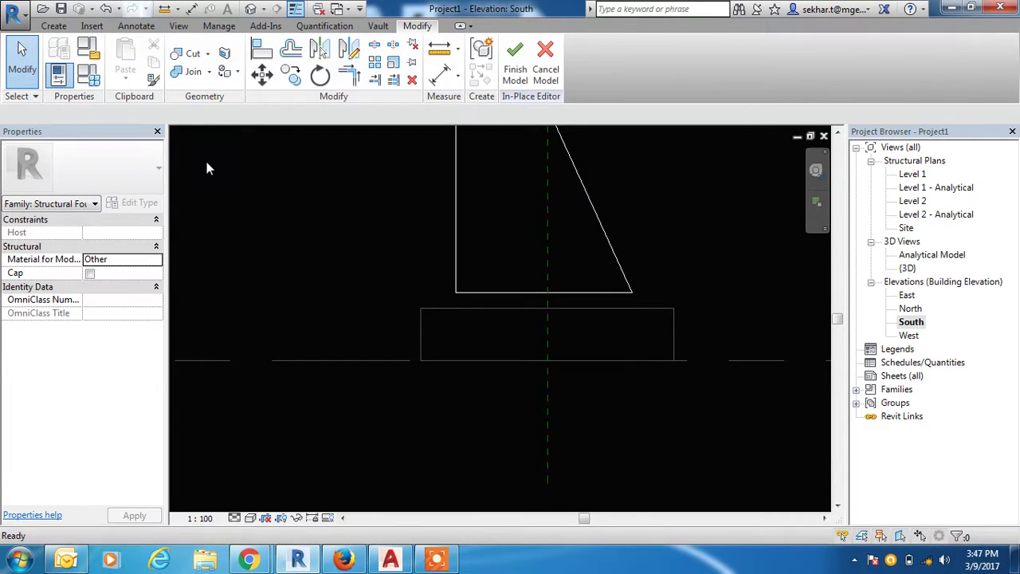
click(530, 307)
click(536, 293)
click(520, 335)
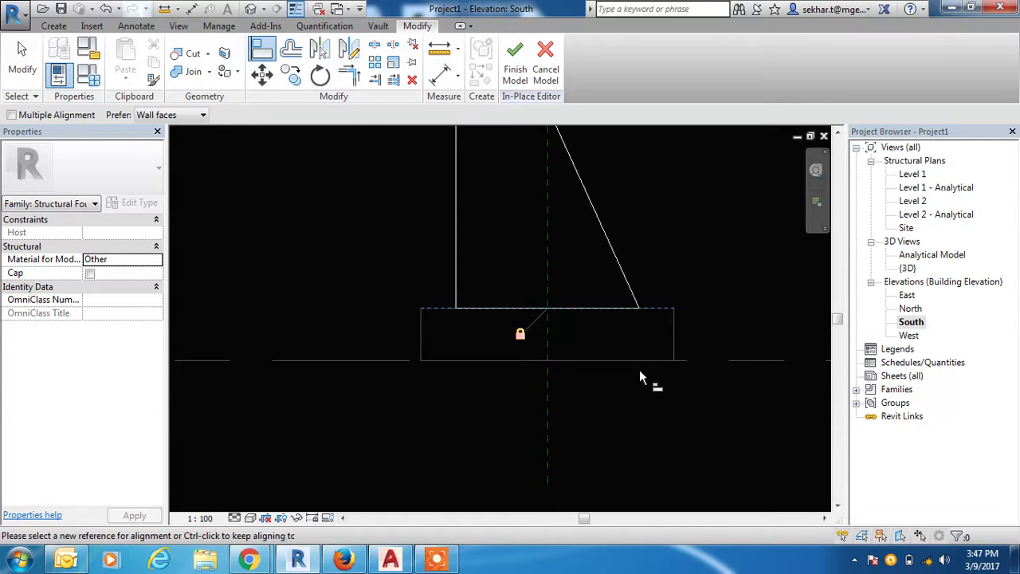
key(Escape)
key(Escape)
Step: From a top 3D view, stretch the wing wall extrusion 7800 deep to the pad ends, then open South elevation
double_click(908, 269)
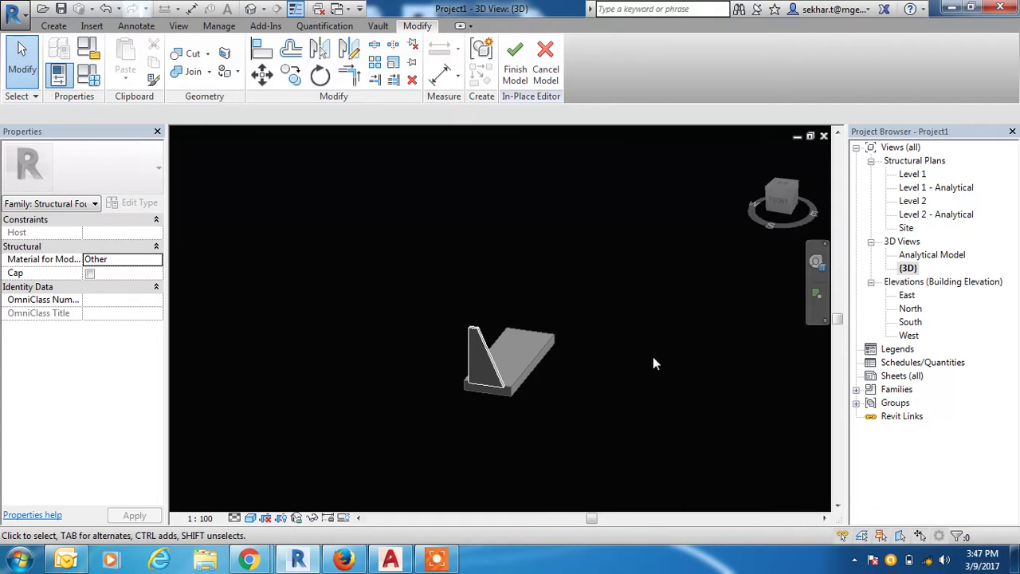
click(783, 182)
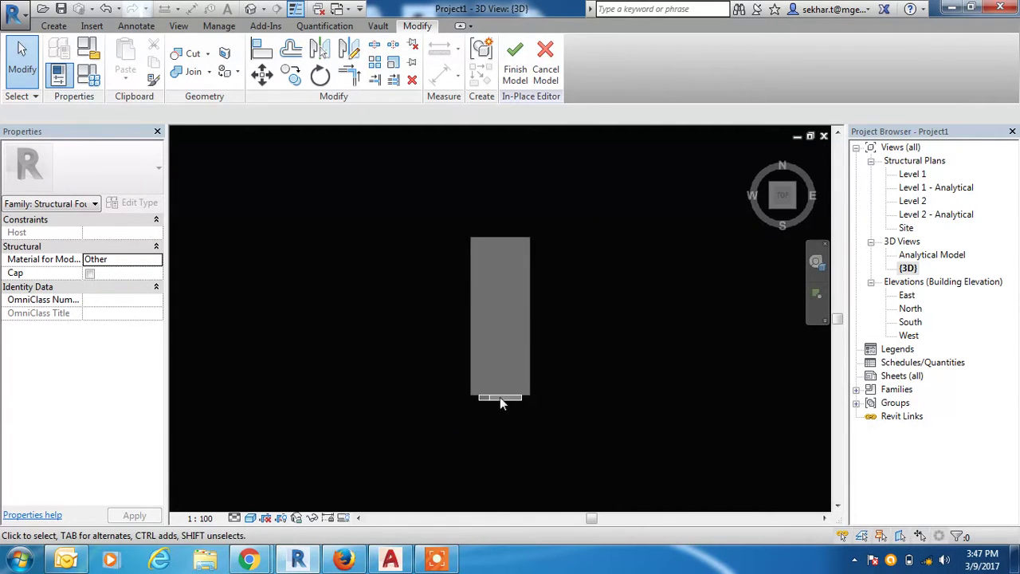
click(498, 399)
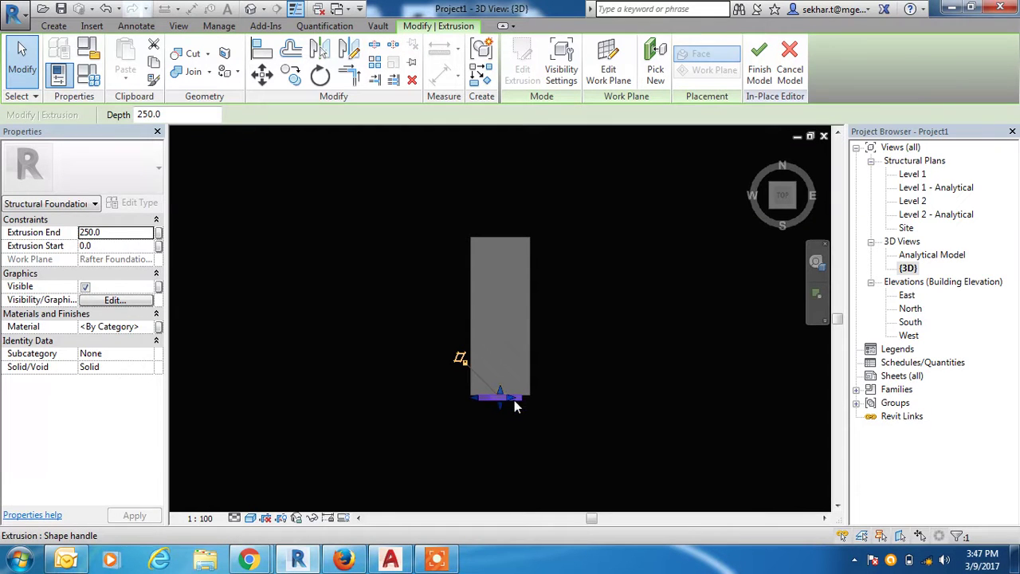
drag(504, 404, 500, 243)
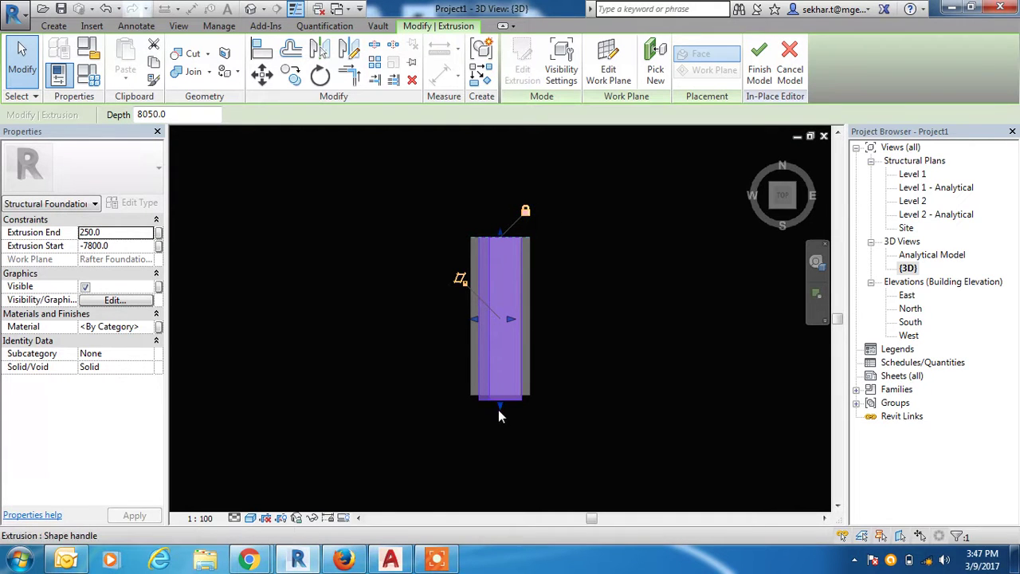
drag(498, 406, 497, 400)
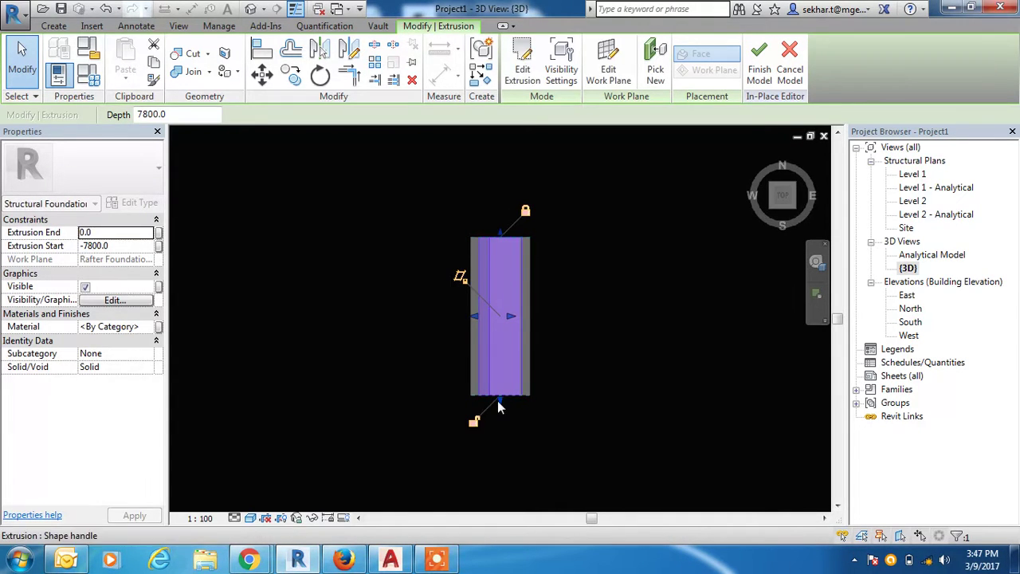
click(577, 433)
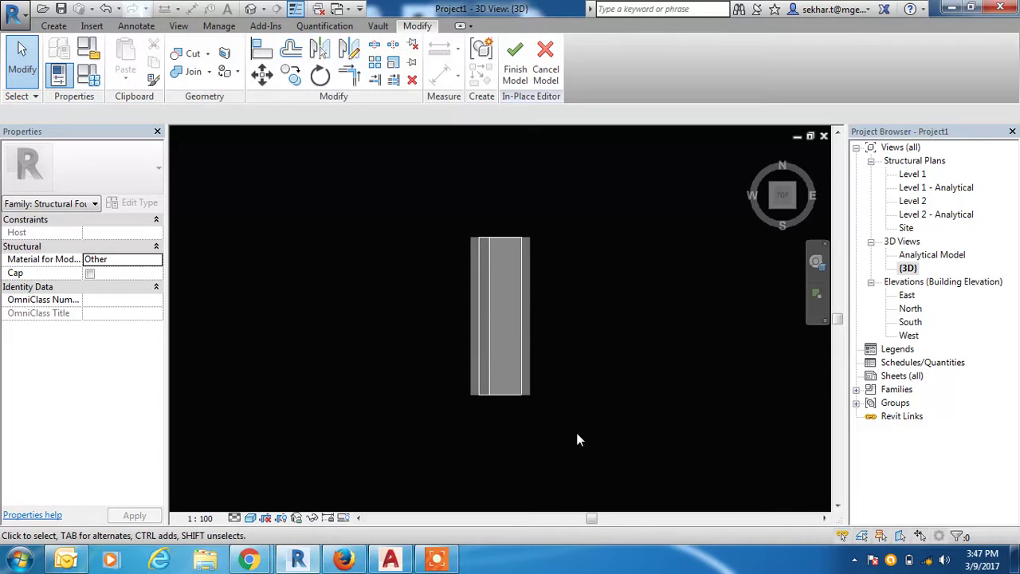
double_click(911, 322)
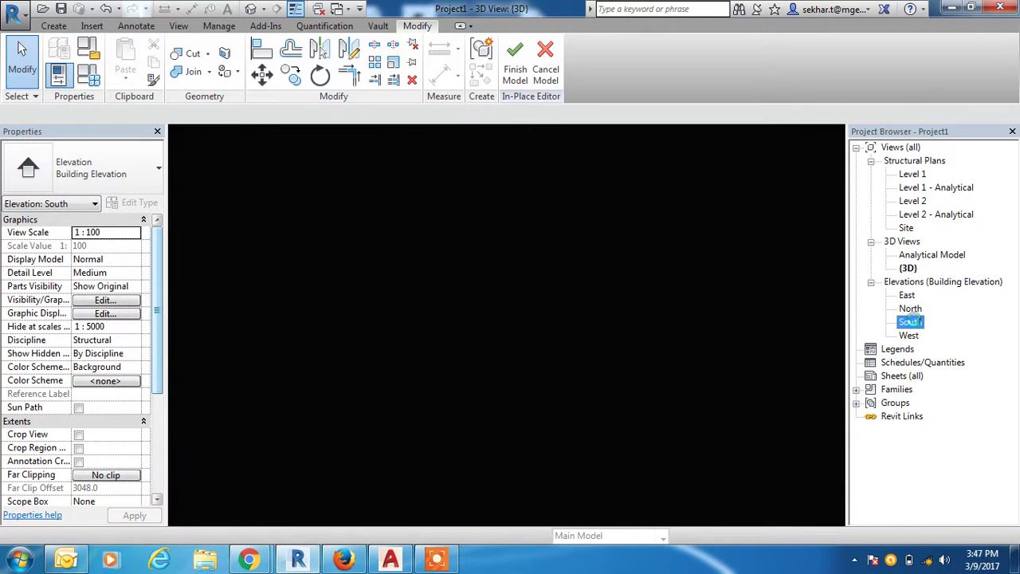
Step: Draw a horizontal reference plane (RP) along the wing wall's top edge
scroll(557, 488, down, 4)
drag(589, 300, 550, 268)
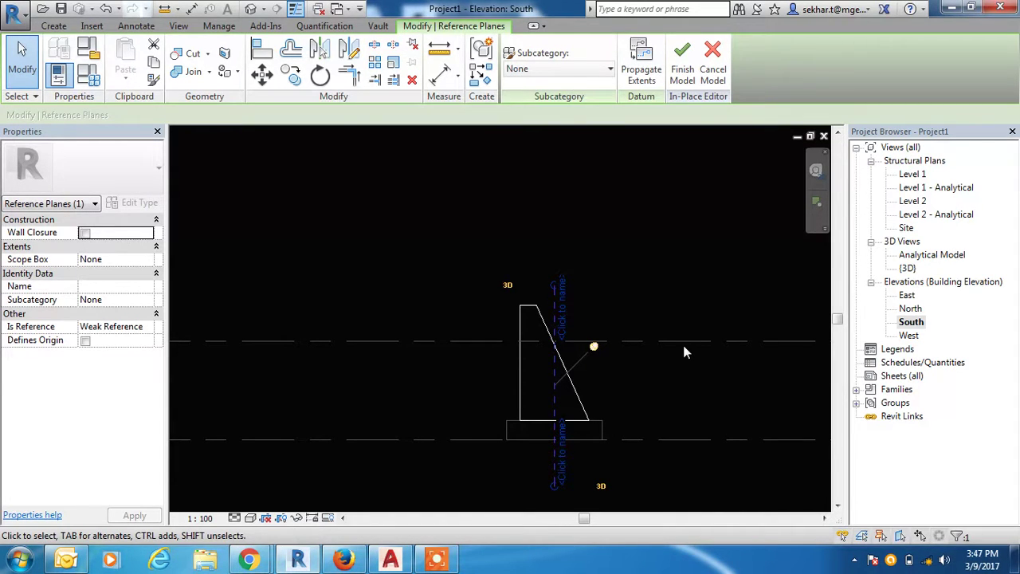
key(r)
key(p)
click(537, 306)
click(424, 300)
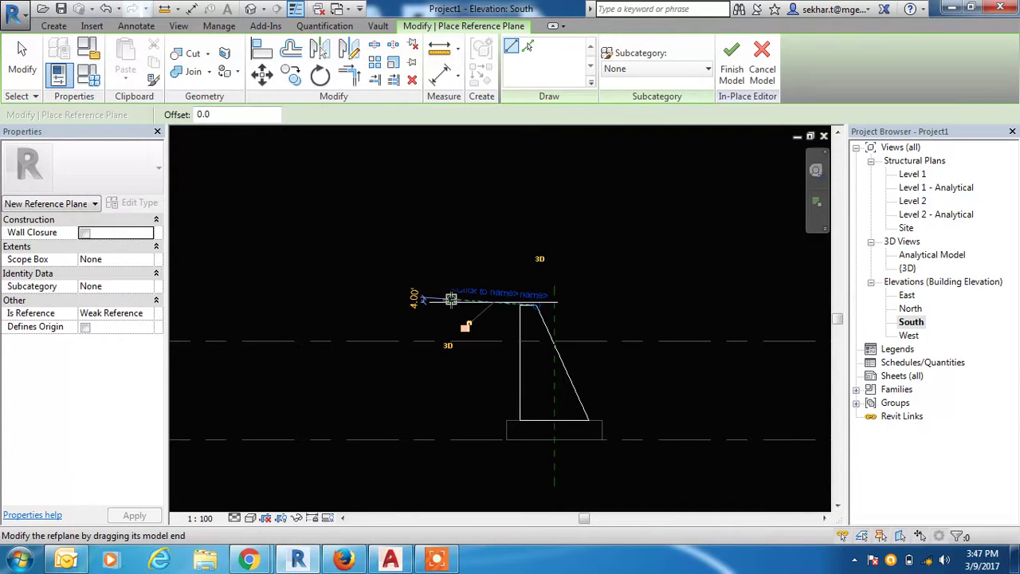
key(ctrl+z)
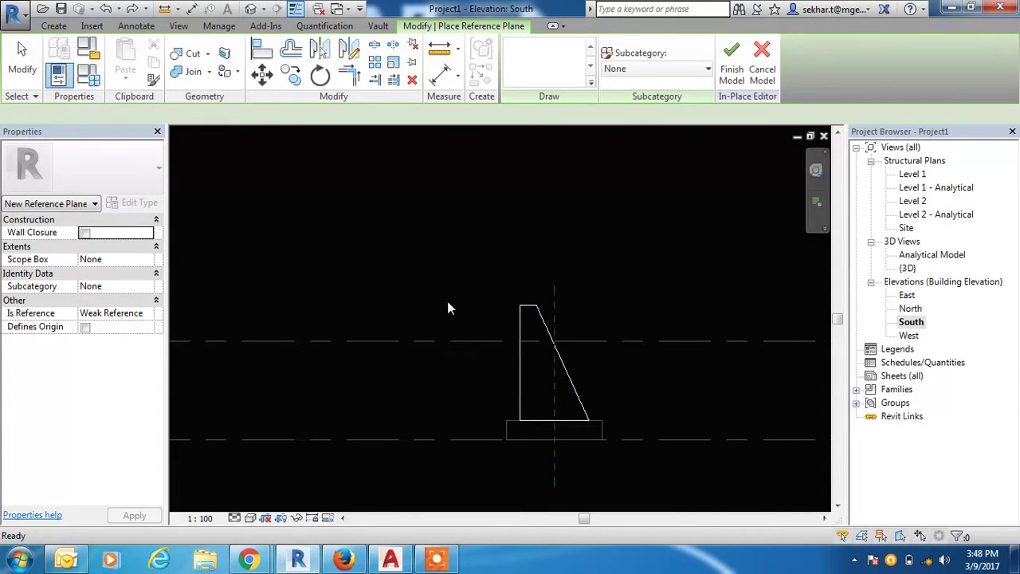
click(537, 306)
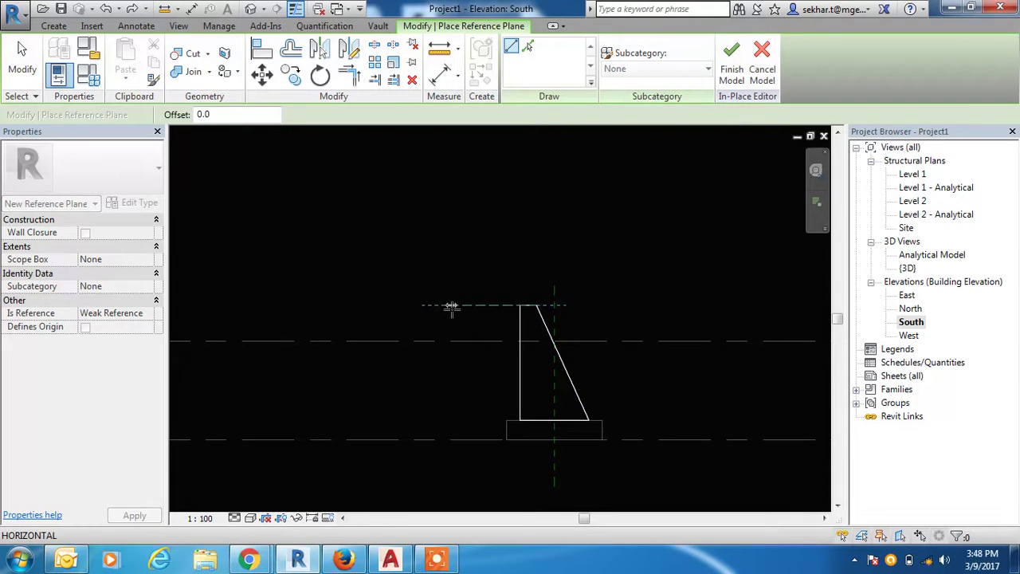
click(452, 305)
Step: Add a vertical reference plane at the slope's foot and begin another at the wall's top-left corner
click(588, 420)
click(589, 317)
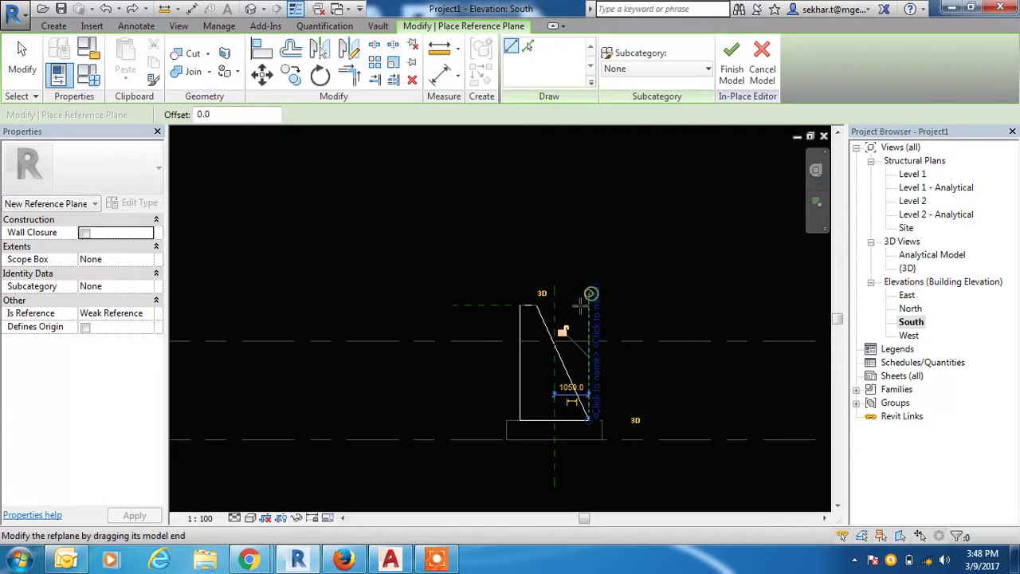
click(536, 305)
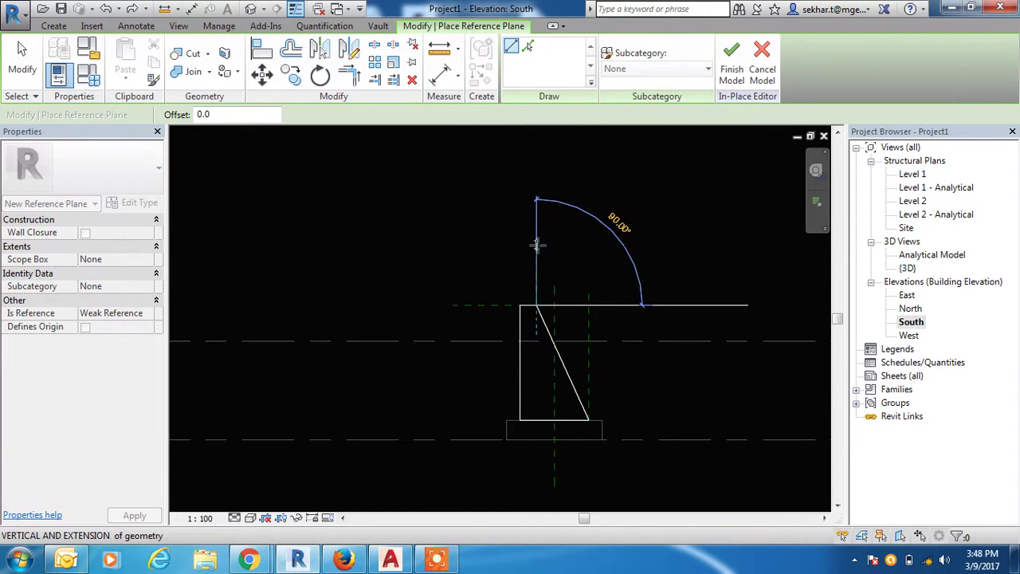
key(Escape)
click(521, 306)
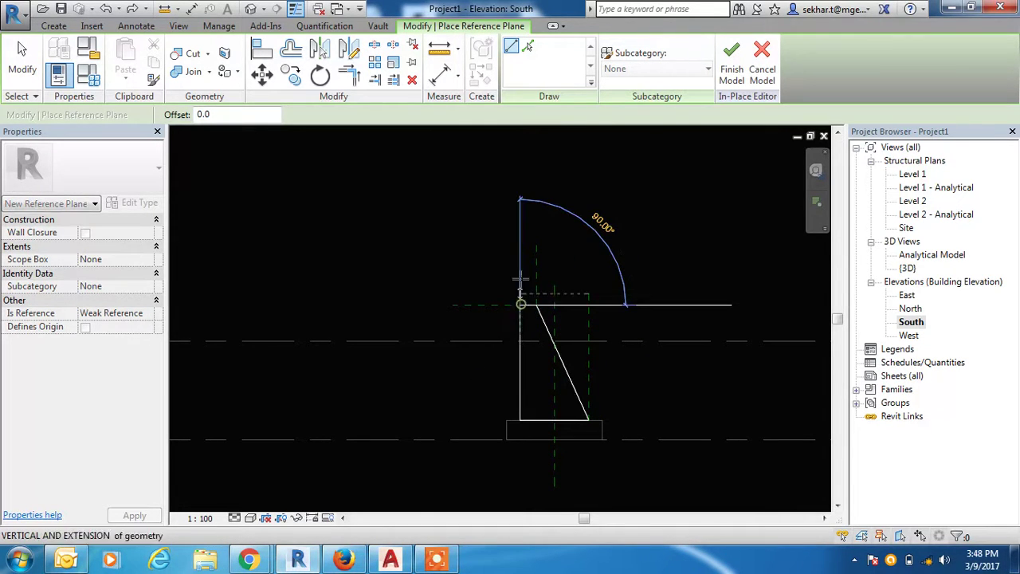